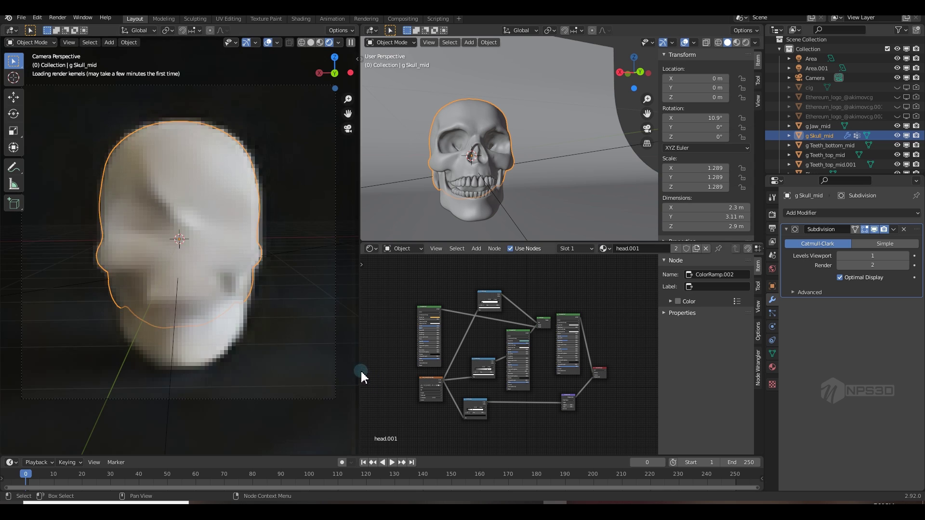
# Step: Select the curved backdrop plane and hide the overlays in the rendered camera view
pyautogui.click(339, 394)
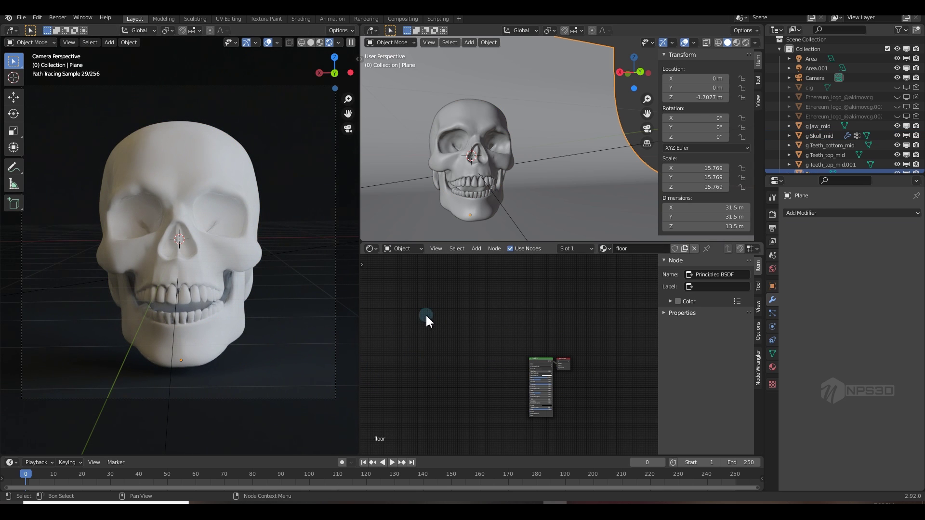
pyautogui.click(268, 43)
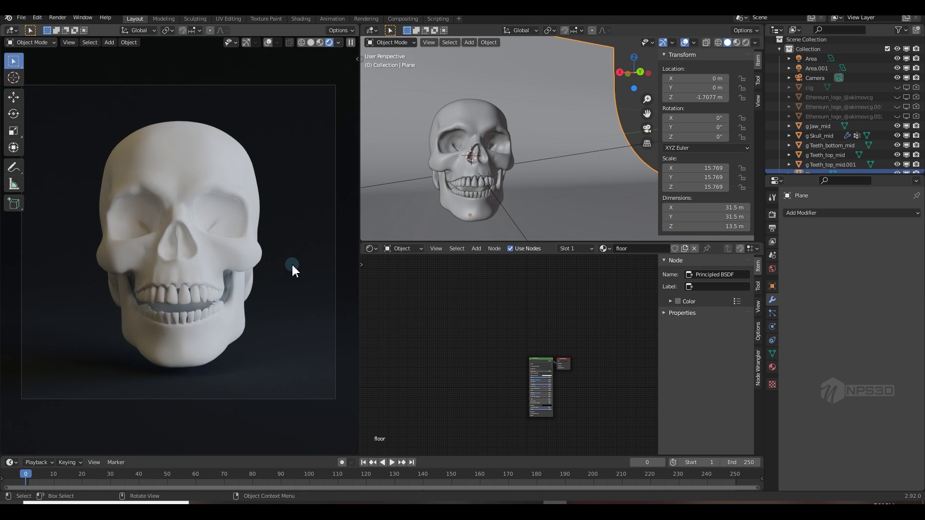
# Step: Examine the backdrop plane around the skull, its floor material nodes and the world's environment texture settings
pyautogui.moveTo(582, 155); pyautogui.dragTo(506, 187, button='middle')
pyautogui.scroll(-4, 537, 173)
pyautogui.press('Home')
pyautogui.moveTo(415, 305); pyautogui.dragTo(437, 321, button='middle')
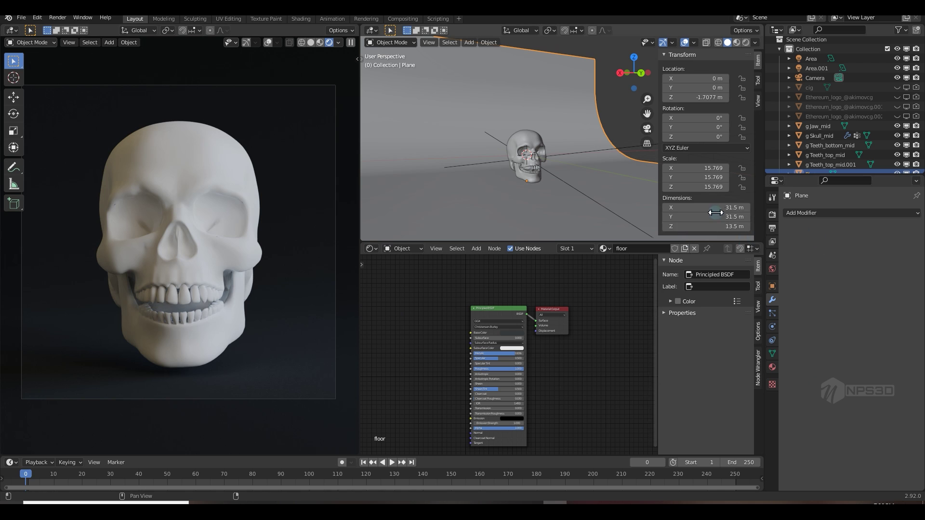
pyautogui.press('n')
pyautogui.moveTo(585, 181)
pyautogui.mouseDown(button='middle')
pyautogui.moveTo(546, 192)
pyautogui.moveTo(598, 174)
pyautogui.mouseUp(button='middle')
pyautogui.scroll(3, 599, 174)
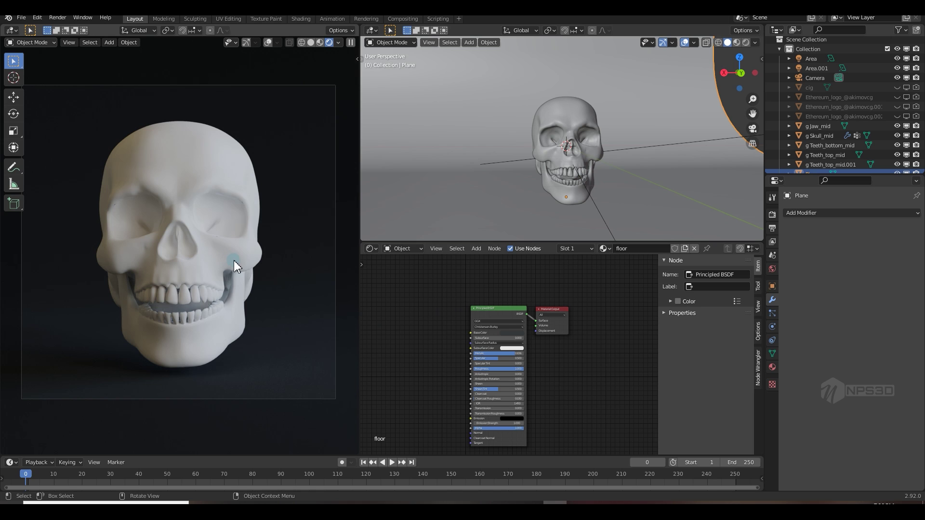
pyautogui.click(773, 269)
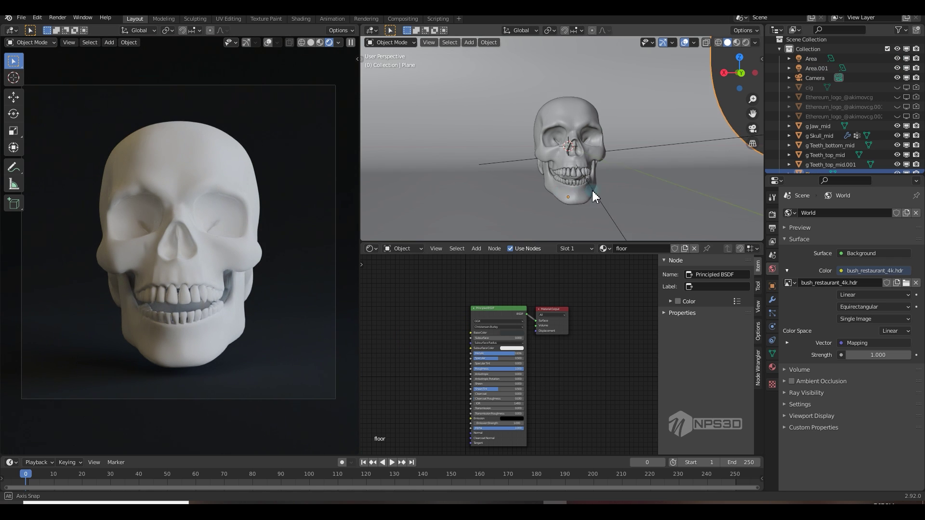
# Step: Try rotating the jaw and bottom teeth together in the right orthographic view
pyautogui.moveTo(592, 196); pyautogui.dragTo(612, 183, button='middle')
pyautogui.click(555, 185)
pyautogui.keyDown('shift'); pyautogui.click(596, 163); pyautogui.keyUp('shift')
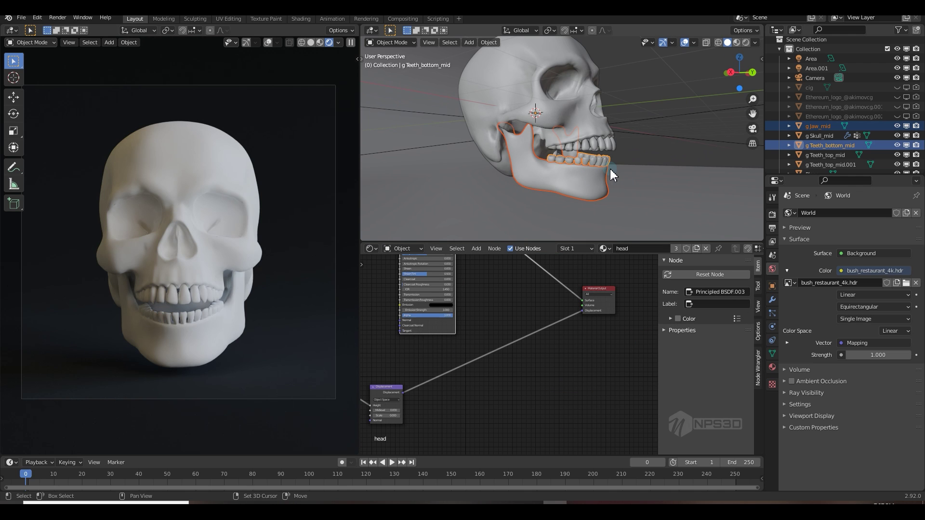
pyautogui.press('KP_3')
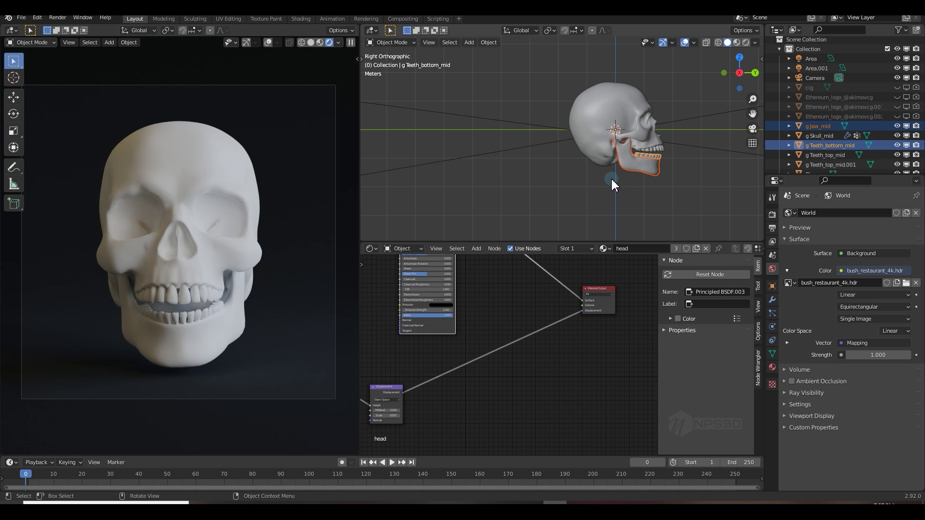
pyautogui.scroll(3, 607, 171)
pyautogui.scroll(4, 601, 164)
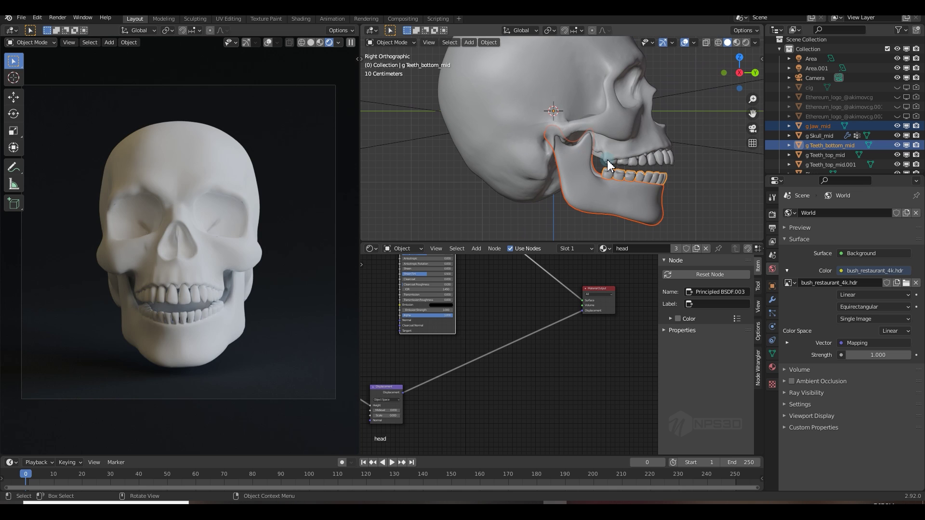
pyautogui.press('r')
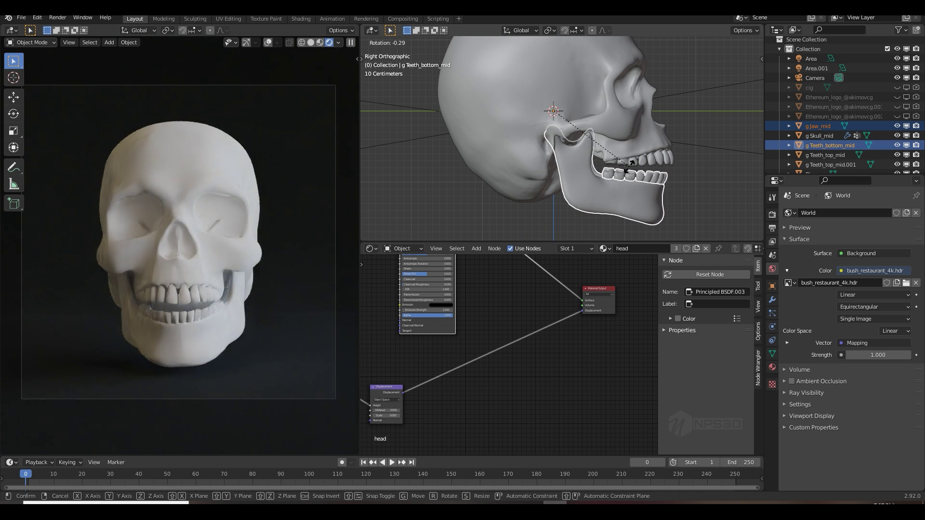
pyautogui.click(663, 188)
# Step: With the skull's material shown, try deleting the white Principled BSDF node that feeds the Material Output
pyautogui.moveTo(664, 188); pyautogui.dragTo(584, 181, button='middle')
pyautogui.scroll(-4, 577, 179)
pyautogui.scroll(2, 577, 179)
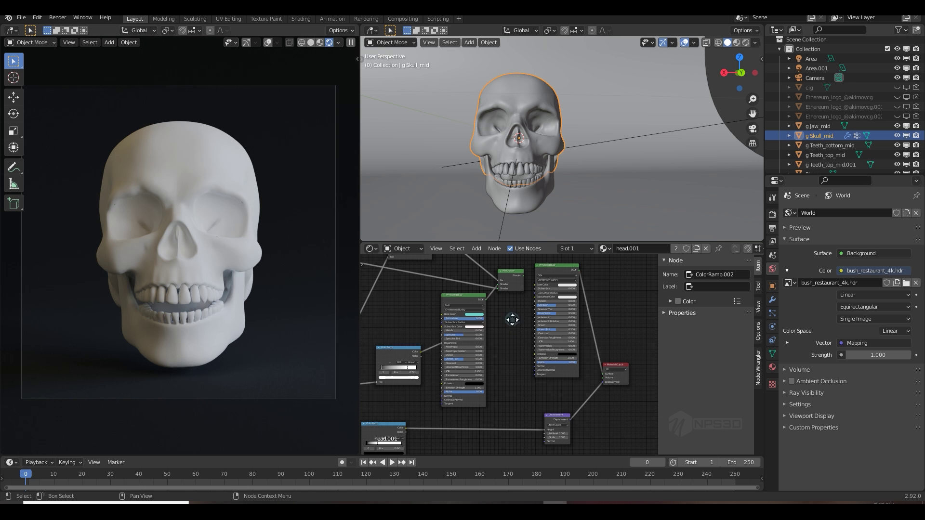
pyautogui.moveTo(512, 319); pyautogui.dragTo(514, 348, button='middle')
pyautogui.click(559, 299)
pyautogui.press('x')
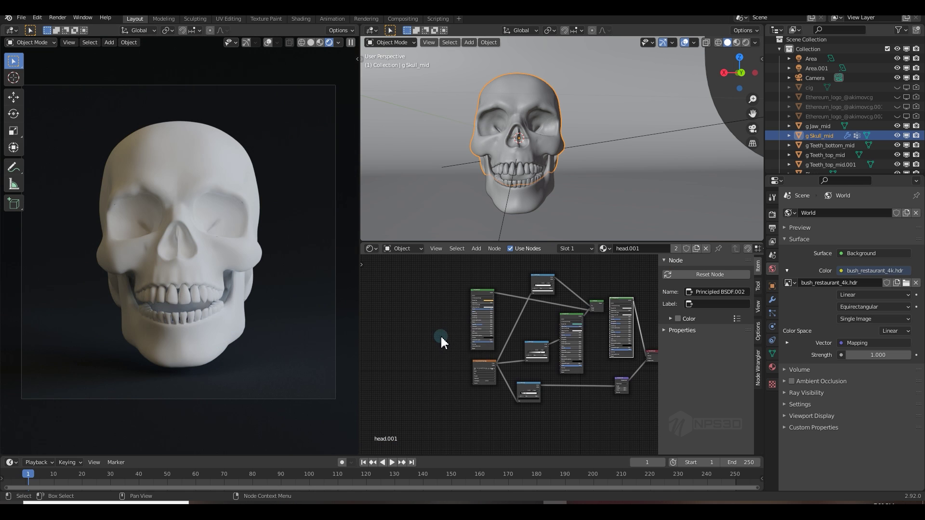
pyautogui.scroll(5, 439, 336)
pyautogui.moveTo(418, 353); pyautogui.dragTo(387, 355, button='middle')
# Step: Connect the skull material's Mix Shader output to the Surface input of the Material Output
pyautogui.scroll(-3, 518, 353)
pyautogui.moveTo(524, 354); pyautogui.dragTo(392, 366, button='middle')
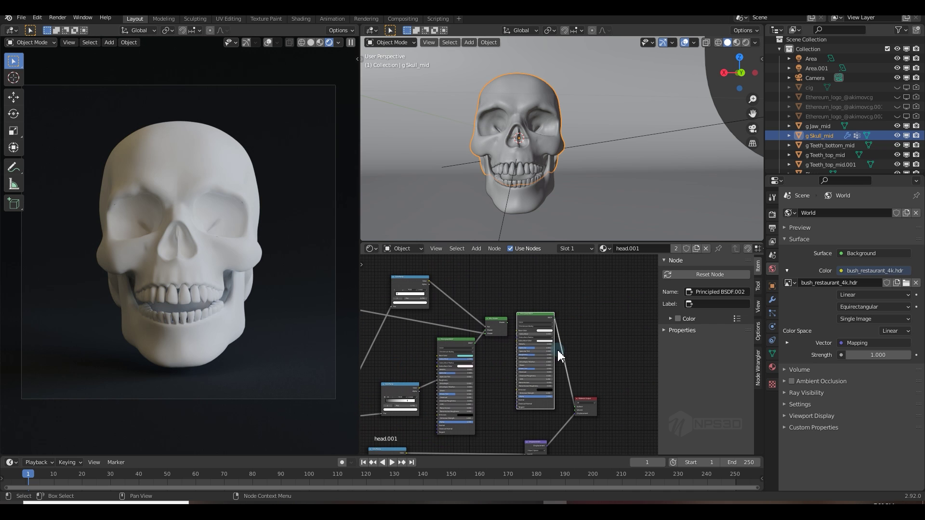
pyautogui.scroll(2, 557, 361)
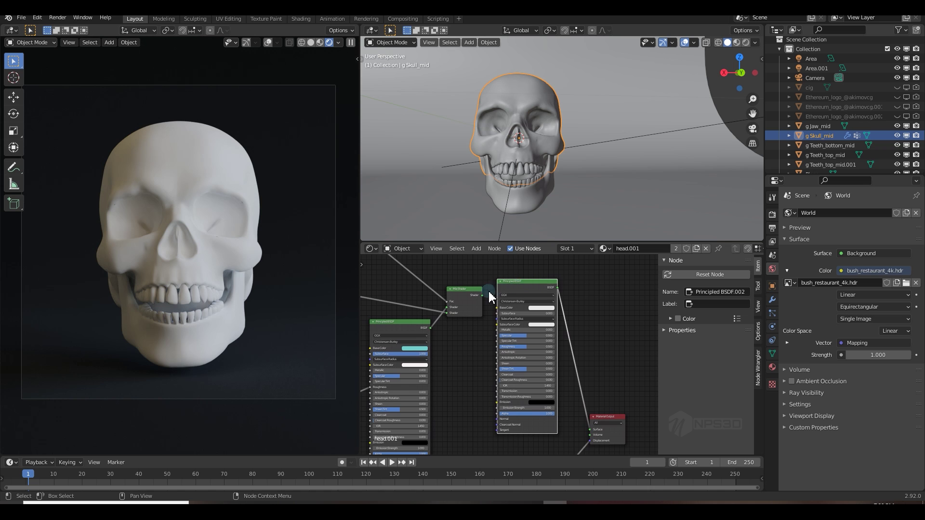
pyautogui.moveTo(482, 295); pyautogui.dragTo(590, 431)
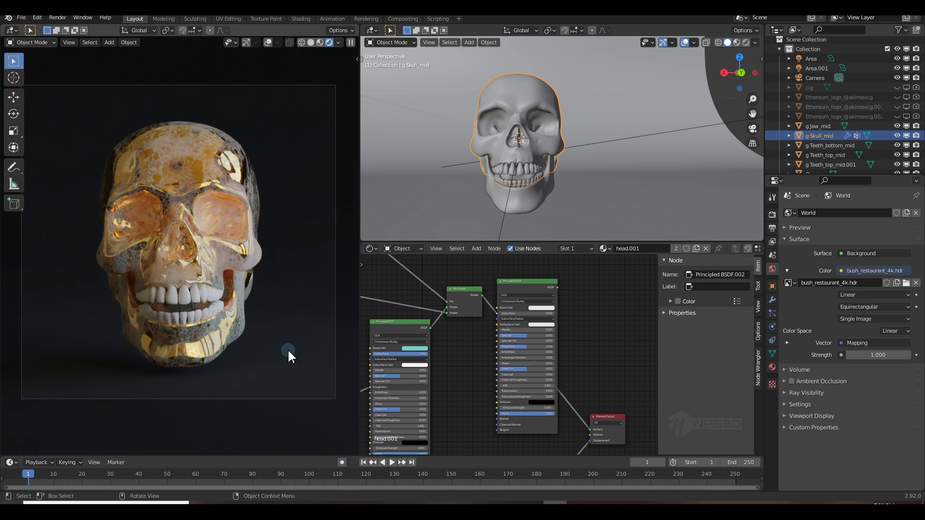
# Step: Set the Scale of the skull material's Displacement node to 0.56
pyautogui.moveTo(449, 382); pyautogui.dragTo(446, 342, button='middle')
pyautogui.moveTo(455, 400); pyautogui.dragTo(450, 362, button='middle')
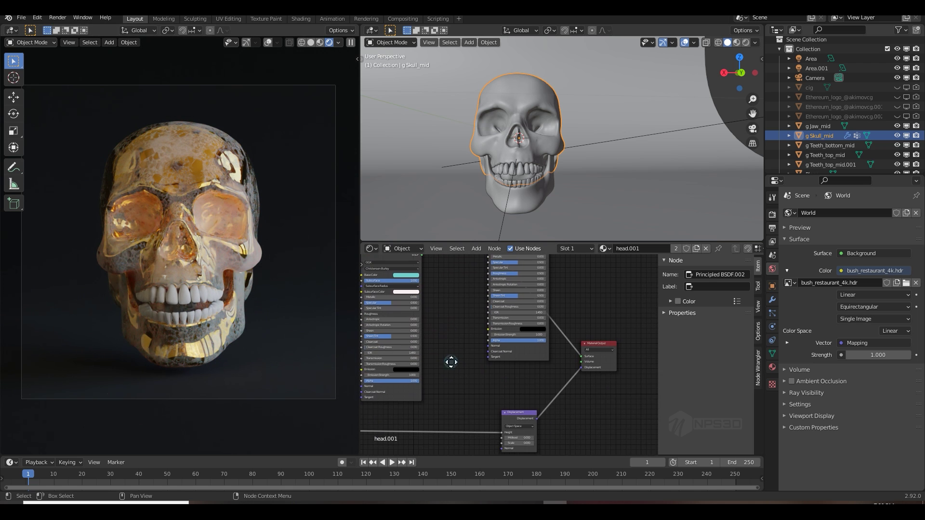
pyautogui.moveTo(572, 400)
pyautogui.mouseDown(button='middle')
pyautogui.moveTo(547, 364)
pyautogui.moveTo(507, 404)
pyautogui.mouseUp(button='middle')
pyautogui.scroll(8, 547, 364)
pyautogui.scroll(3, 556, 384)
pyautogui.moveTo(521, 366); pyautogui.dragTo(621, 251, button='middle')
pyautogui.click(475, 400)
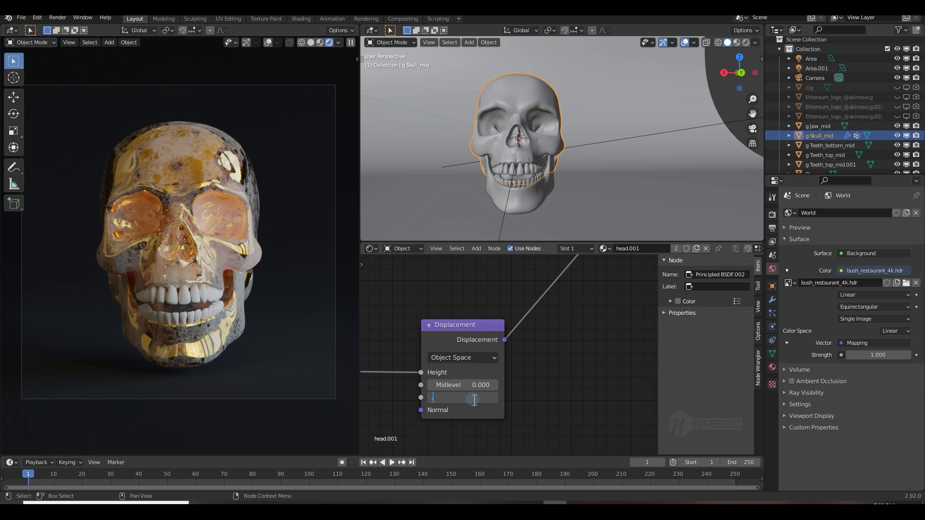
pyautogui.write('.56')
pyautogui.press('Return')
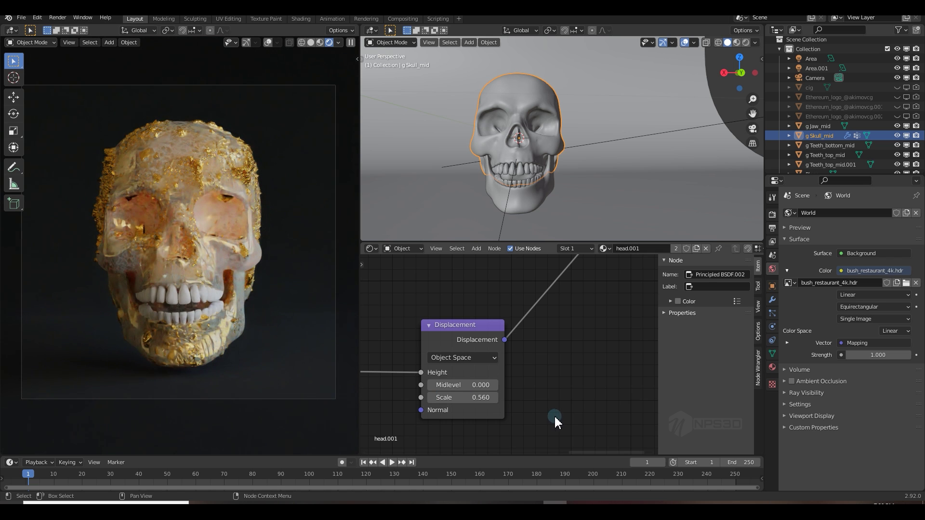
# Step: Examine the skull material's rock displacement texture, ColorRamp nodes, gold and turquoise Principled shaders and their Mix Shader
pyautogui.moveTo(429, 376); pyautogui.dragTo(536, 408, button='middle')
pyautogui.scroll(-1, 392, 408)
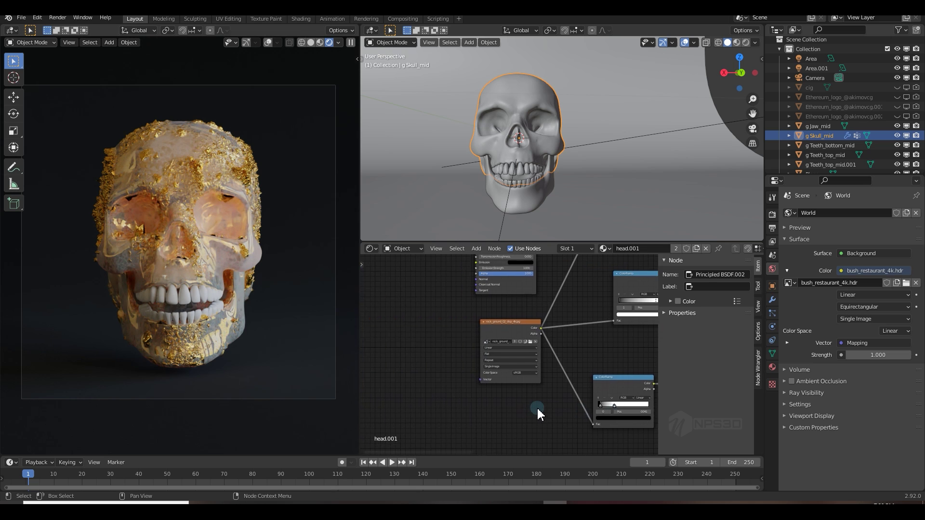
pyautogui.scroll(2, 536, 409)
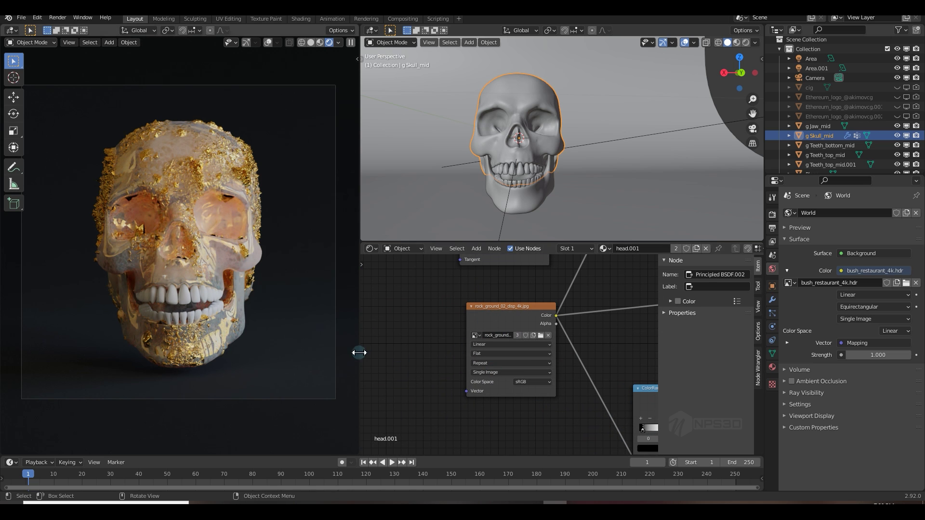
pyautogui.moveTo(413, 325); pyautogui.dragTo(404, 408, button='middle')
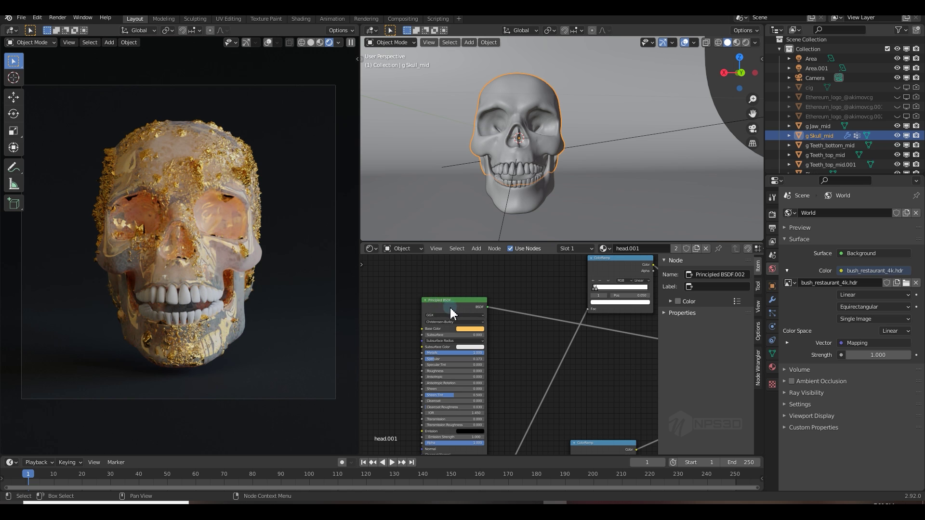
pyautogui.scroll(-3, 565, 365)
pyautogui.moveTo(565, 365); pyautogui.dragTo(431, 342, button='middle')
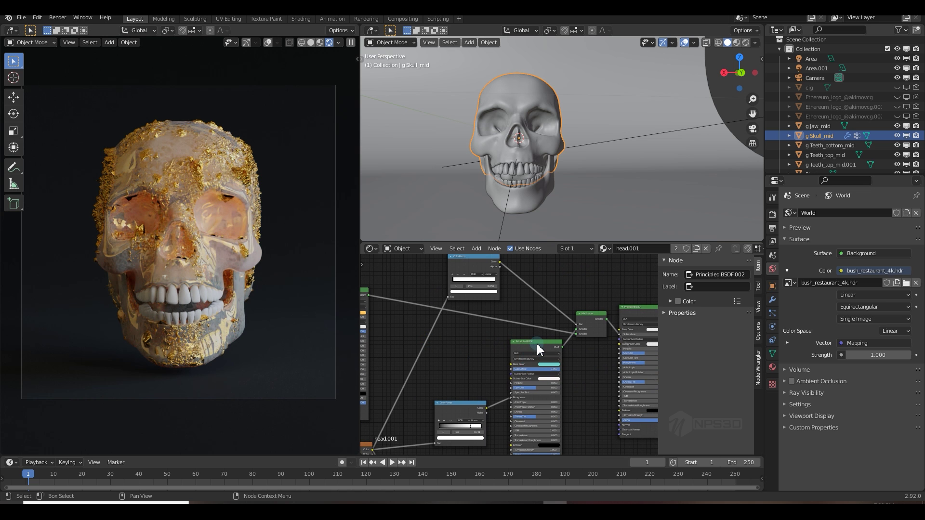
pyautogui.keyDown('ctrl'); pyautogui.scroll(-2, 539, 349); pyautogui.keyUp('ctrl')
pyautogui.scroll(4, 510, 357)
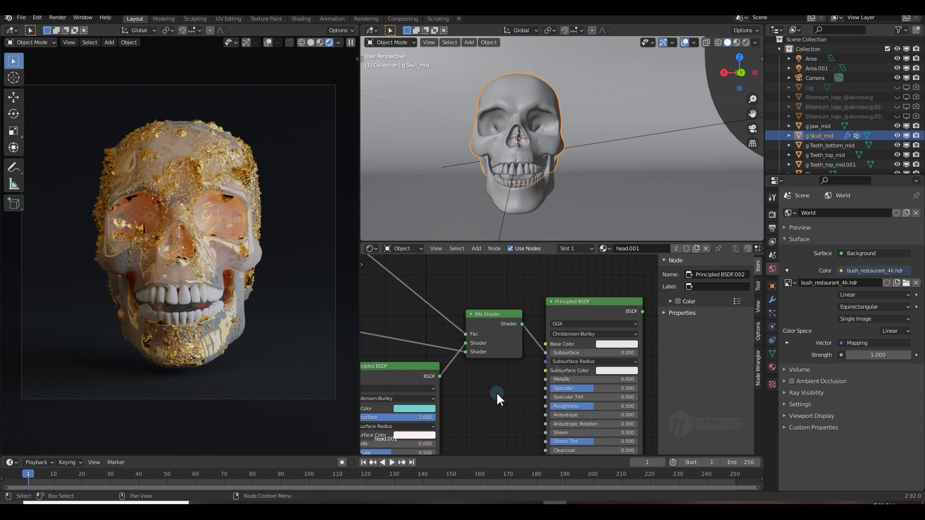
pyautogui.scroll(-2, 497, 394)
pyautogui.moveTo(504, 395); pyautogui.dragTo(557, 409, button='middle')
pyautogui.moveTo(398, 379); pyautogui.dragTo(501, 384, button='middle')
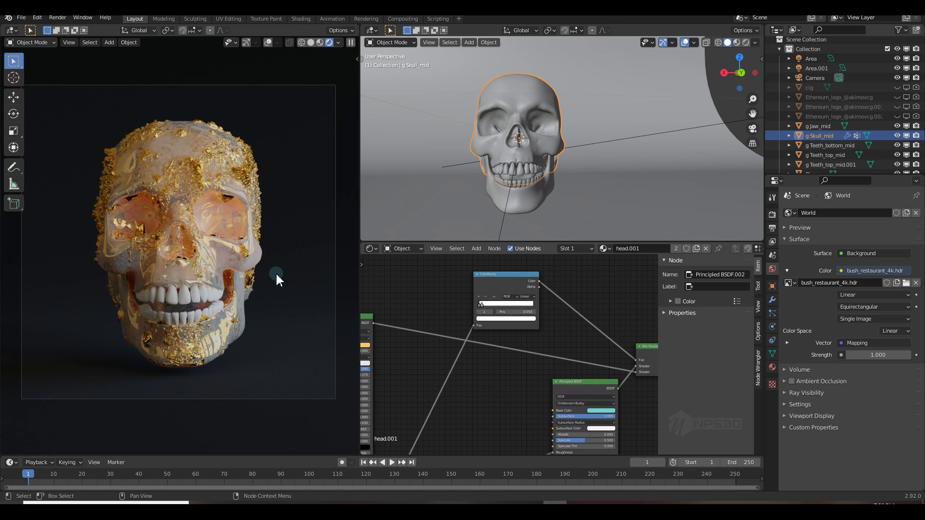
pyautogui.scroll(2, 486, 287)
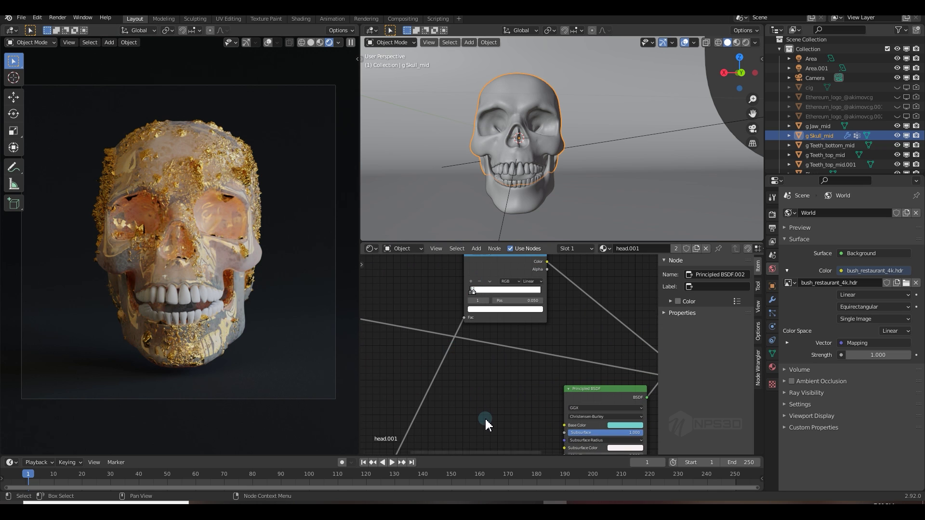
pyautogui.moveTo(485, 417); pyautogui.dragTo(487, 338, button='middle')
# Step: Select the bottom teeth and connect their head material's Mix Shader to the Surface input of the Material Output
pyautogui.click(182, 320)
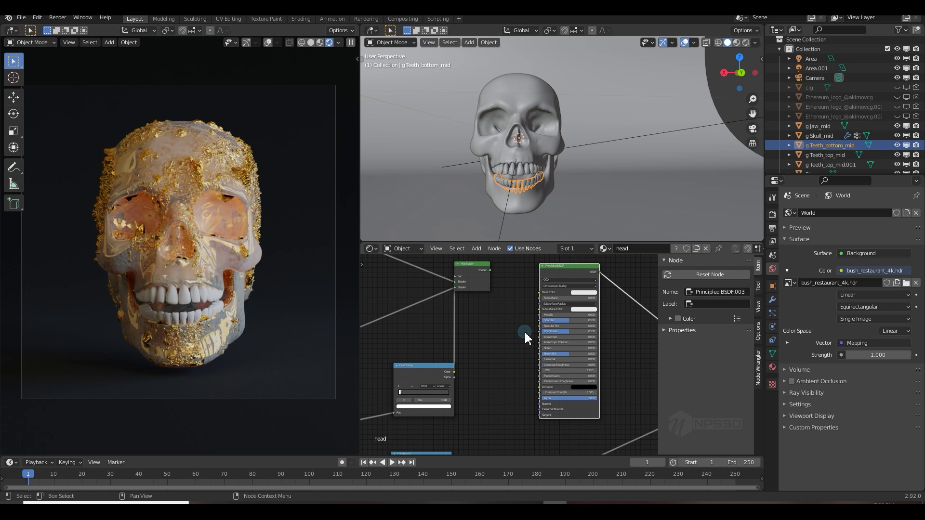
pyautogui.scroll(-4, 523, 333)
pyautogui.moveTo(510, 333); pyautogui.dragTo(411, 356, button='middle')
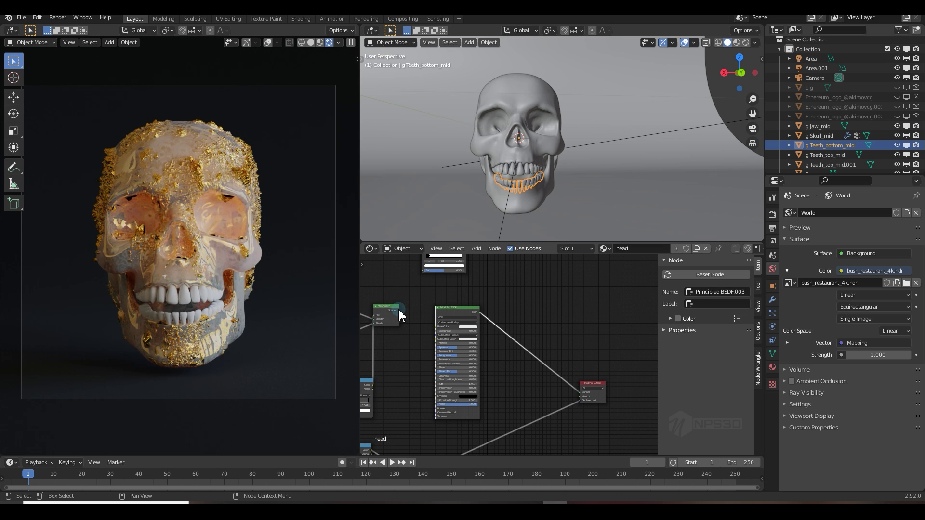
pyautogui.moveTo(399, 311); pyautogui.dragTo(581, 392)
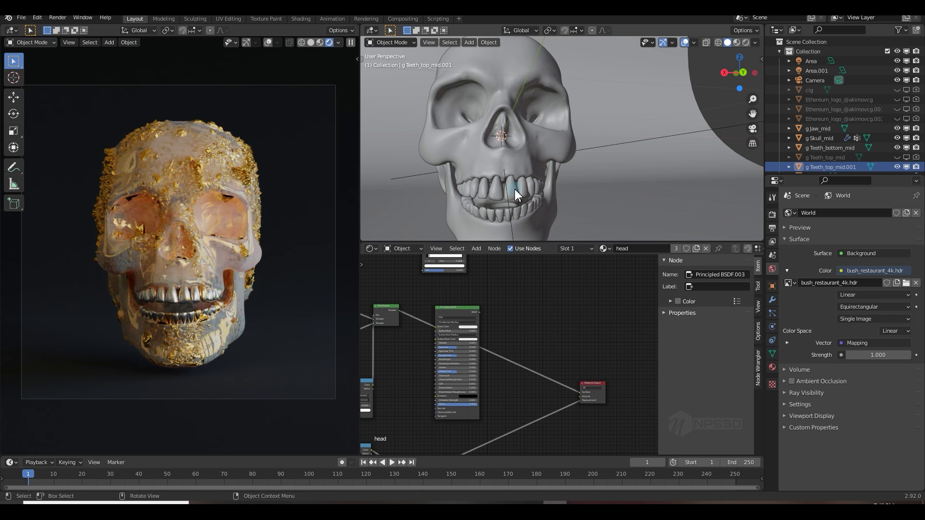
# Step: Delete the two upper front teeth, including their leftover geometry, from the g Teeth_top_mid.001 mesh in Edit Mode
pyautogui.moveTo(514, 196); pyautogui.dragTo(522, 191, button='middle')
pyautogui.click(527, 179)
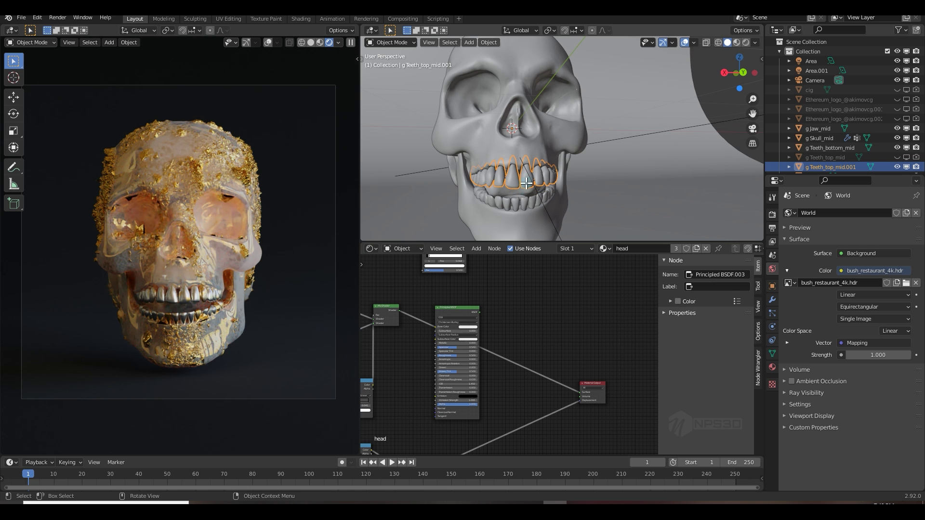
pyautogui.press('Tab')
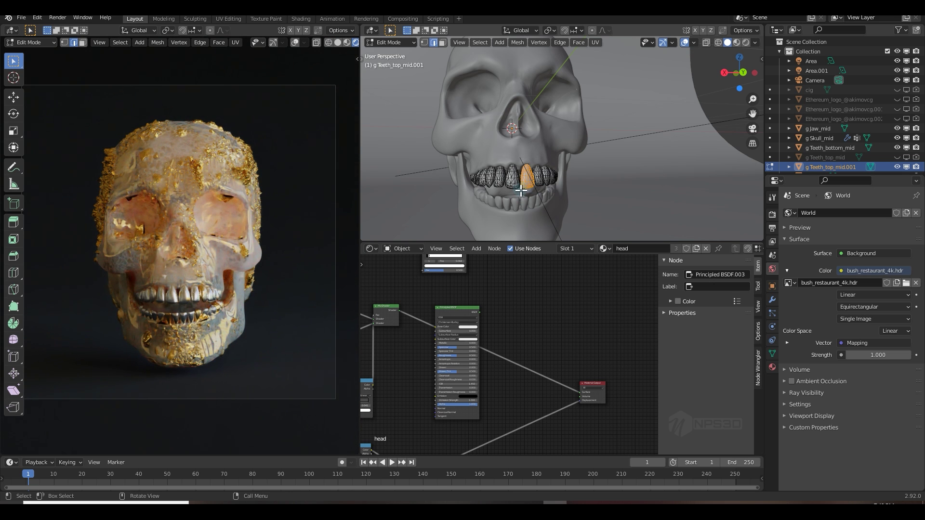
pyautogui.scroll(2, 532, 181)
pyautogui.moveTo(524, 193); pyautogui.dragTo(520, 192, button='middle')
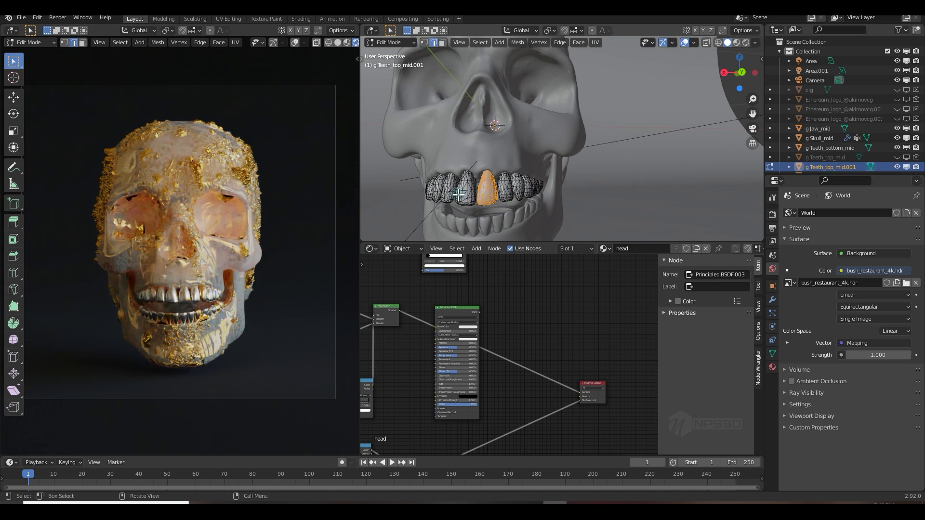
pyautogui.press('l')
pyautogui.press('x')
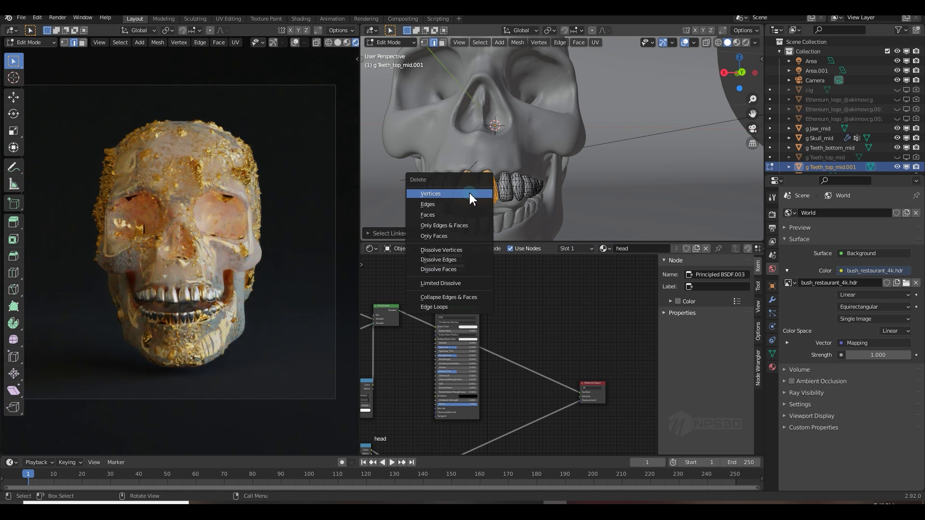
pyautogui.click(454, 208)
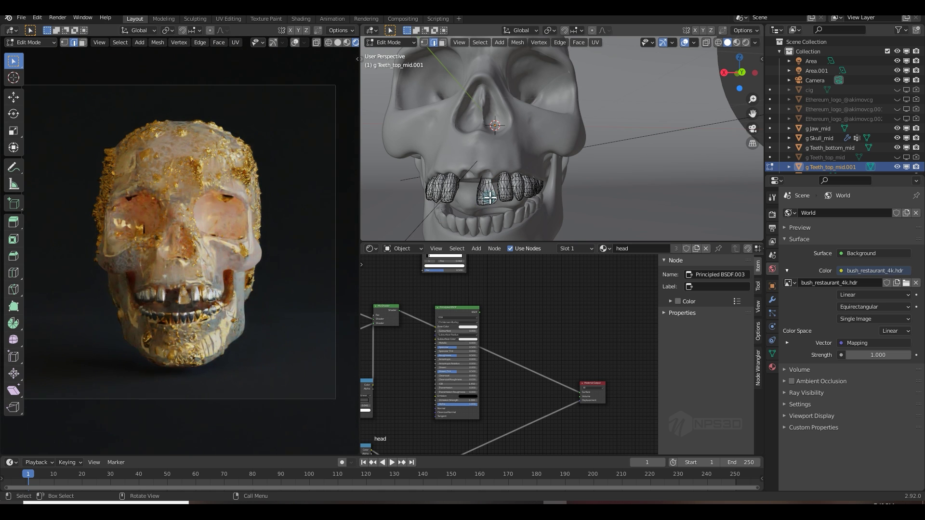
pyautogui.press('l')
pyautogui.press('x')
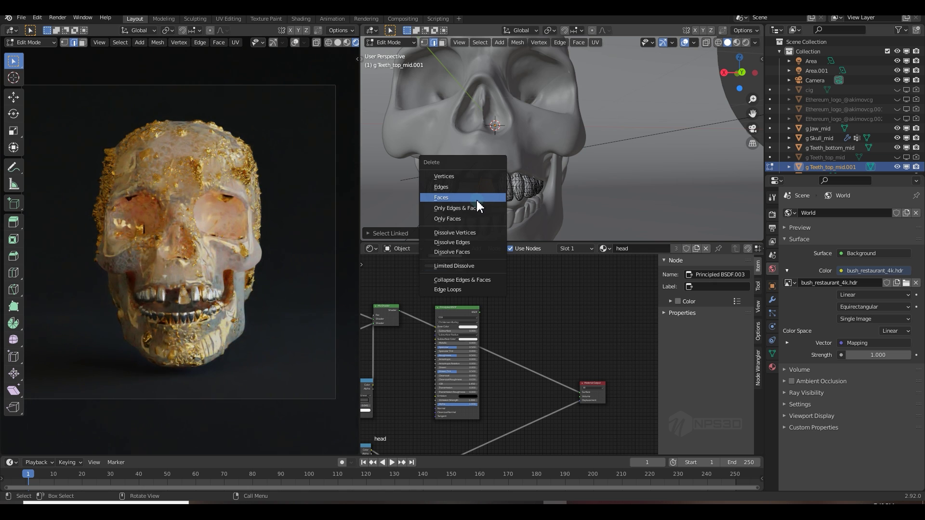
pyautogui.click(478, 202)
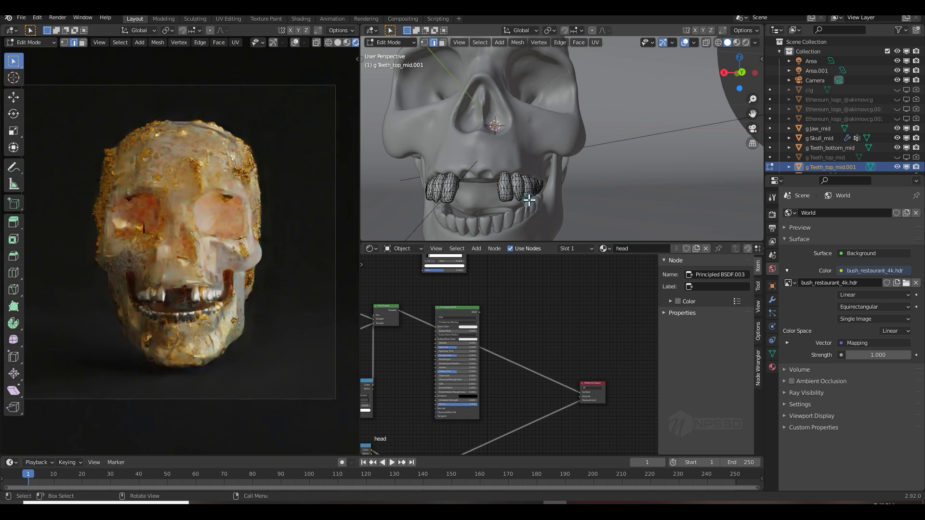
# Step: Enable the third Ethereum logo object in the viewports
pyautogui.click(905, 119)
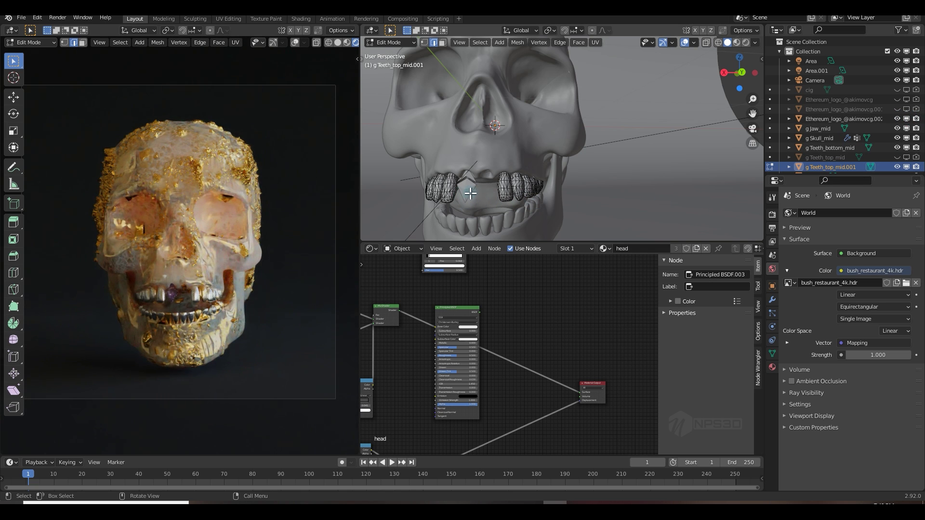
# Step: Enable the two remaining Ethereum logos, on the skull's forehead and in the gap of the upper front teeth, in the viewports
pyautogui.click(906, 109)
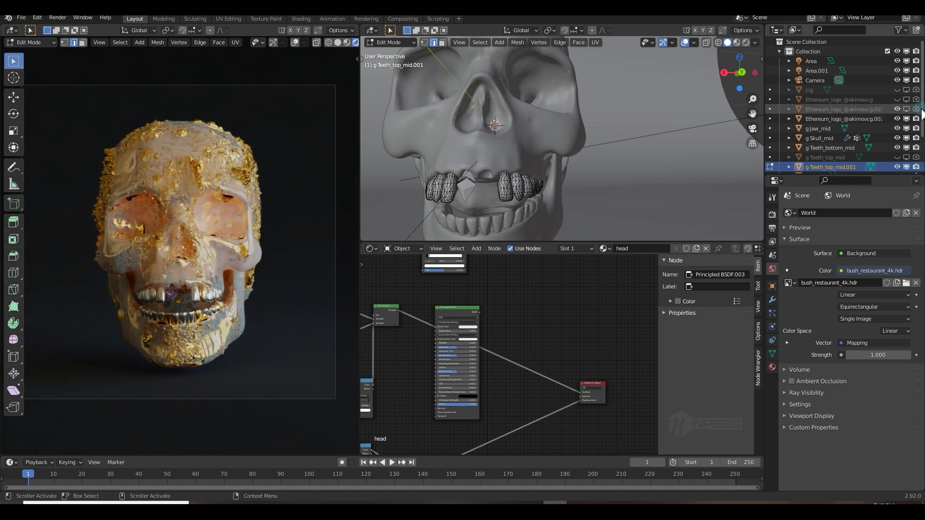
pyautogui.click(899, 100)
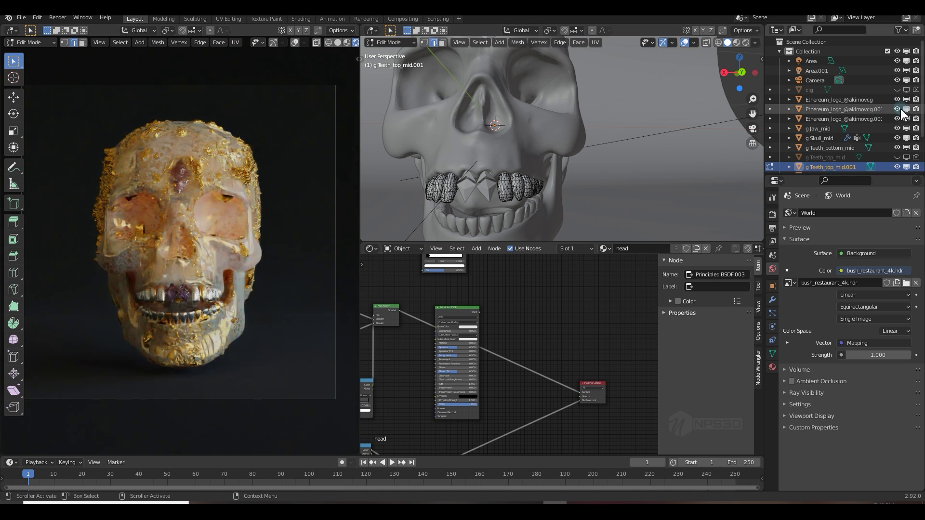
pyautogui.click(898, 110)
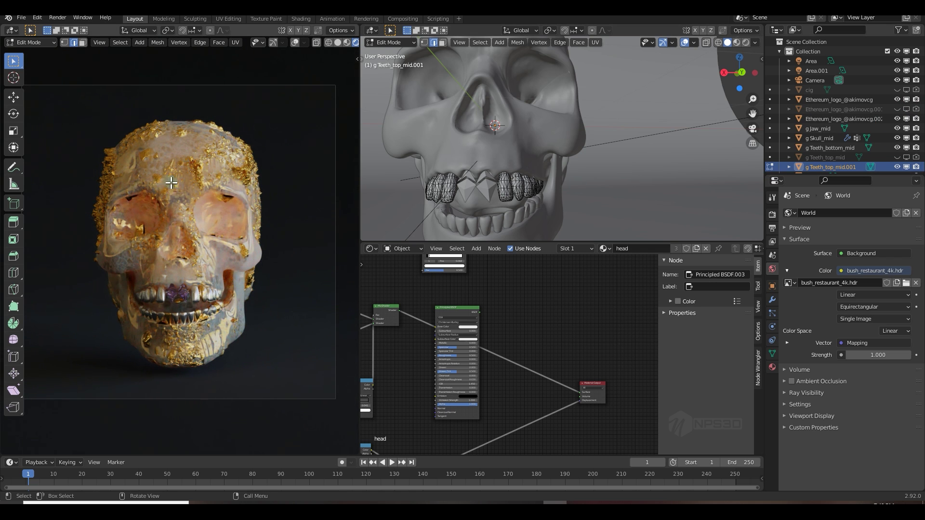
pyautogui.click(897, 109)
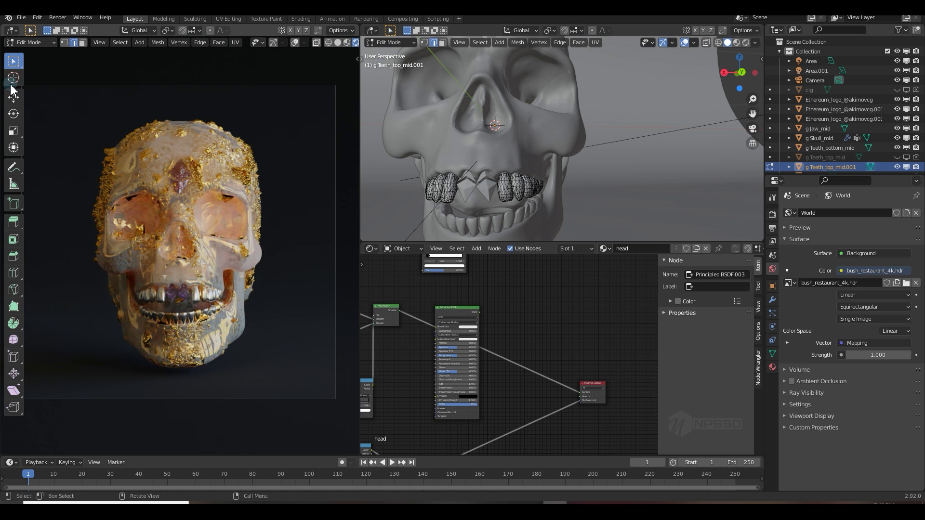
# Step: Leave Edit Mode, select the Ethereum logo in the front-tooth gap and examine the node tree of its default material
pyautogui.press('Tab')
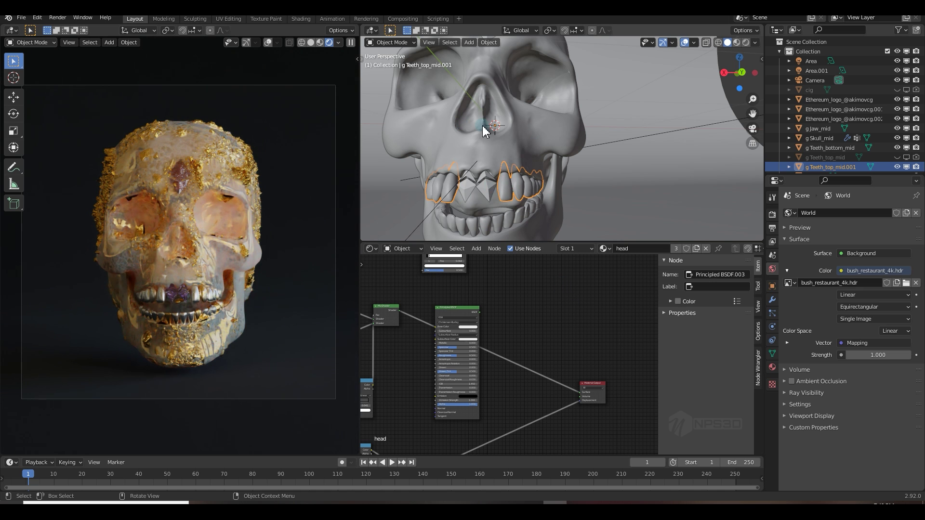
pyautogui.click(487, 187)
pyautogui.scroll(-3, 496, 366)
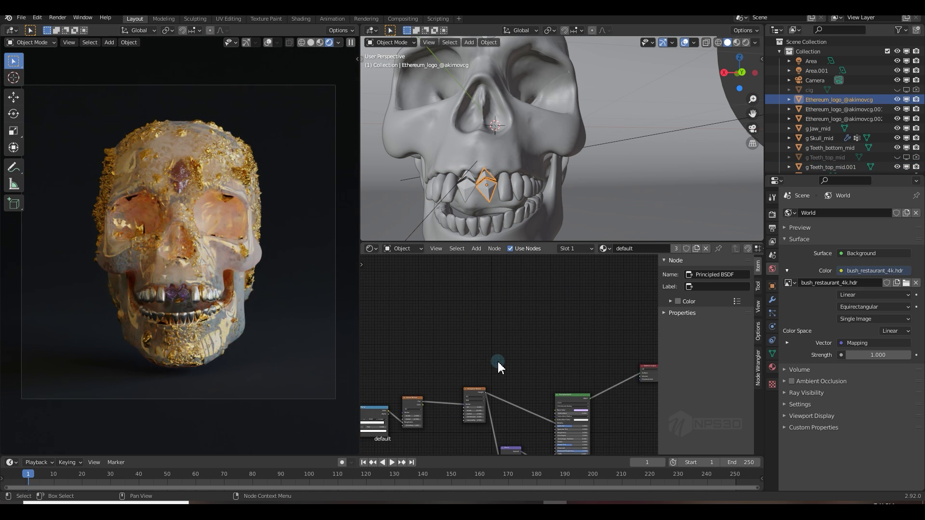
pyautogui.moveTo(430, 449); pyautogui.dragTo(520, 364, button='middle')
pyautogui.scroll(-4, 486, 369)
pyautogui.scroll(12, 427, 374)
pyautogui.moveTo(447, 373); pyautogui.dragTo(471, 393, button='middle')
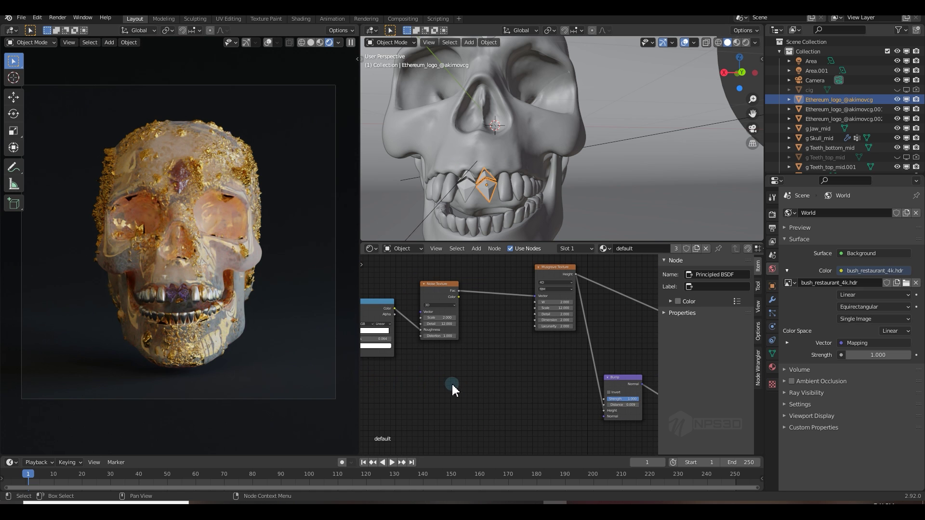
pyautogui.scroll(3, 467, 199)
# Step: Inspect the Ethereum logos up close in rendered shading in the free-view 3D viewport and return it to solid shading
pyautogui.moveTo(466, 199); pyautogui.dragTo(578, 184, button='middle')
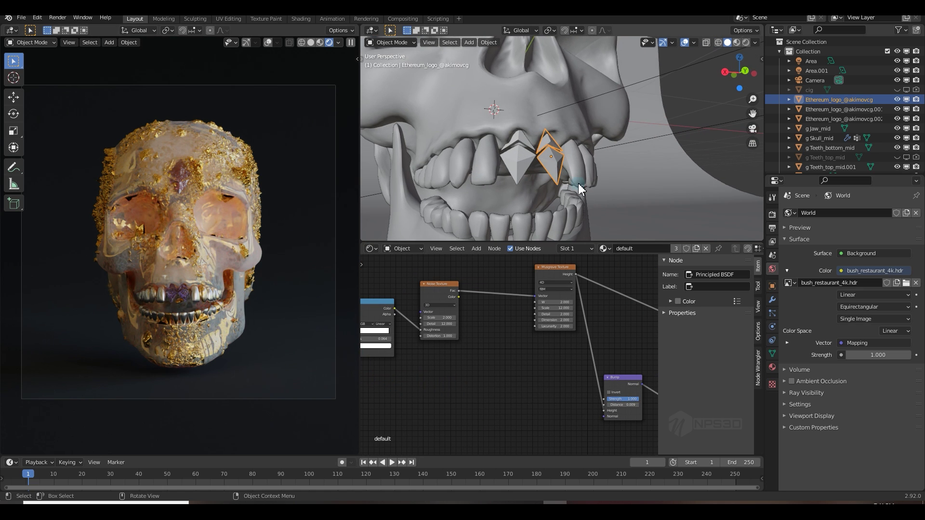
pyautogui.click(755, 43)
pyautogui.click(755, 42)
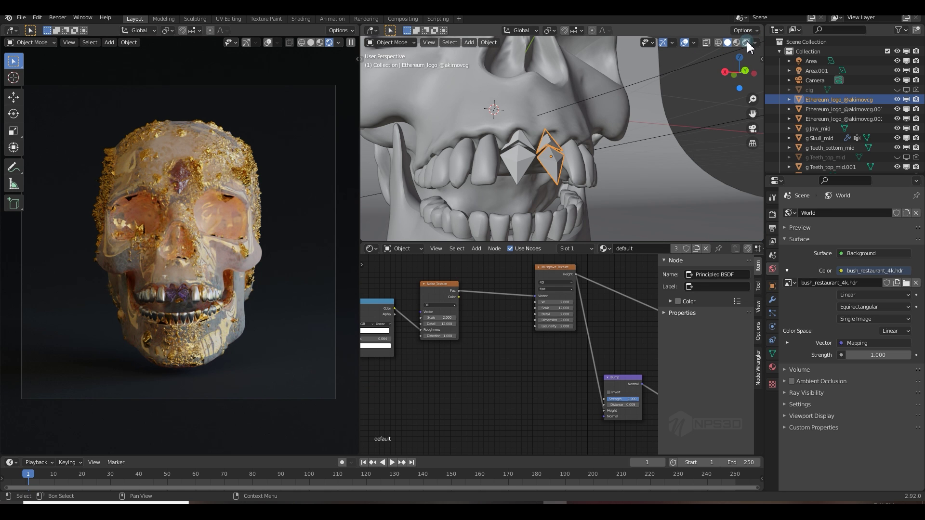
pyautogui.click(746, 42)
pyautogui.click(755, 42)
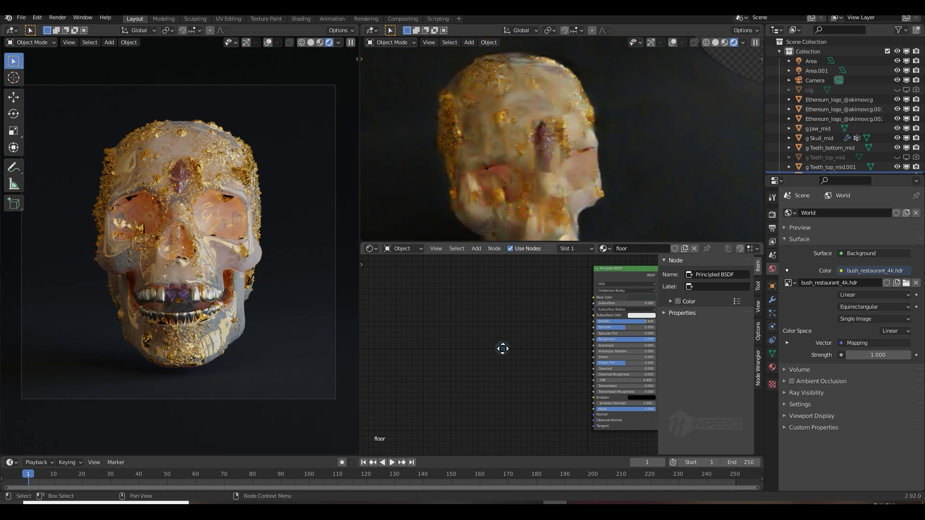
pyautogui.press('Home')
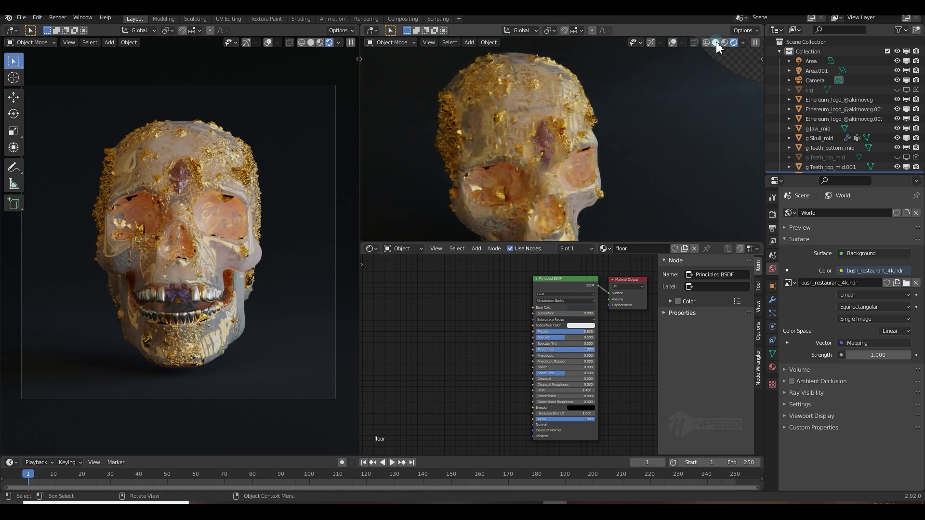
pyautogui.click(715, 42)
pyautogui.moveTo(584, 177); pyautogui.dragTo(564, 167, button='middle')
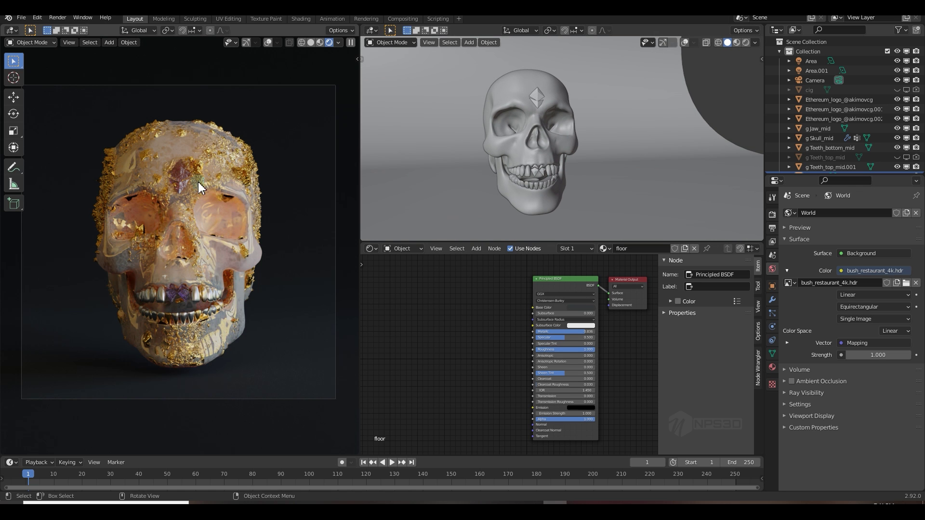
# Step: Select the forehead Ethereum logo and examine its material's rock displacement texture, ColorRamp, Noise, Musgrave, Bump and Principled BSDF nodes
pyautogui.scroll(6, 183, 178)
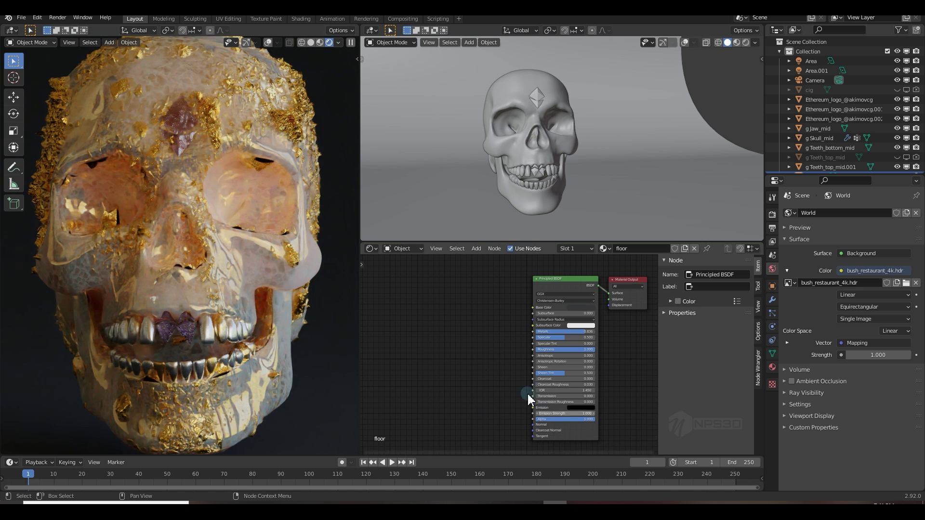
pyautogui.scroll(-2, 407, 368)
pyautogui.click(533, 99)
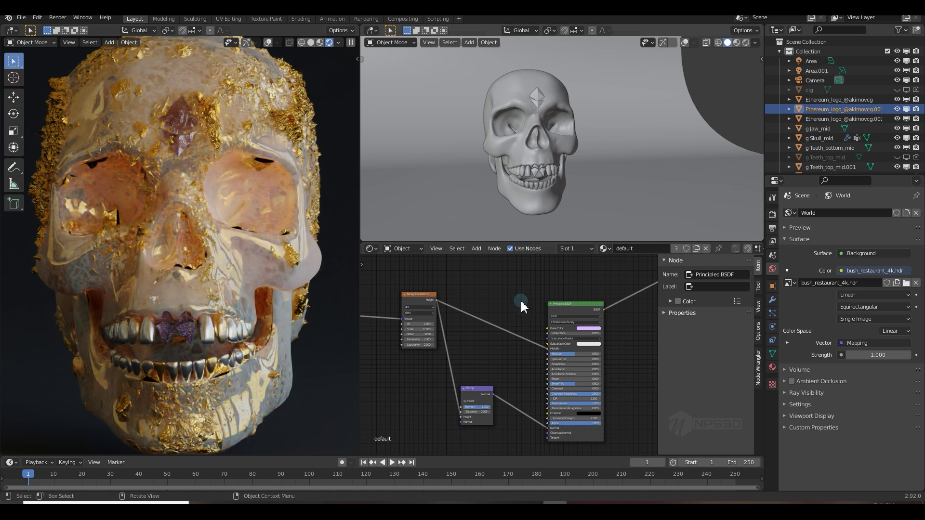
pyautogui.scroll(2, 479, 378)
pyautogui.moveTo(479, 378); pyautogui.dragTo(578, 452, button='middle')
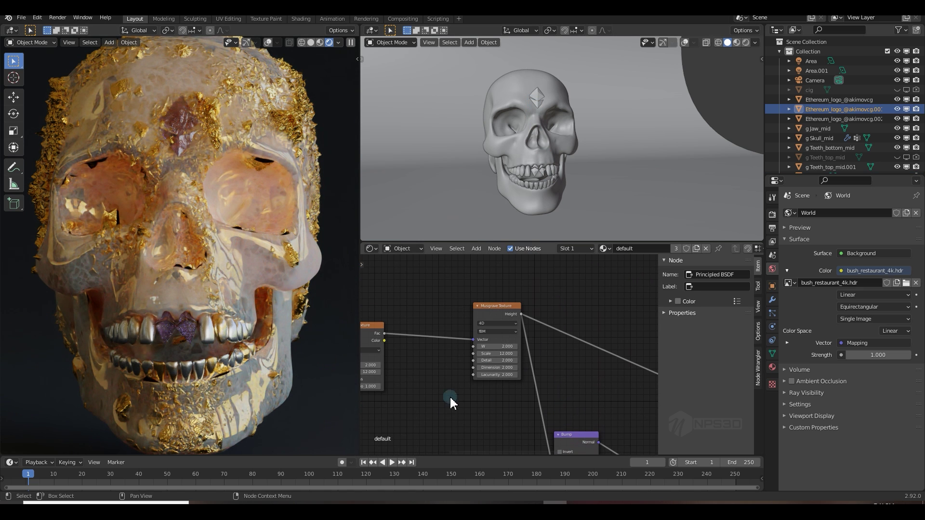
pyautogui.moveTo(496, 313); pyautogui.dragTo(479, 314)
pyautogui.moveTo(395, 328); pyautogui.dragTo(607, 315, button='middle')
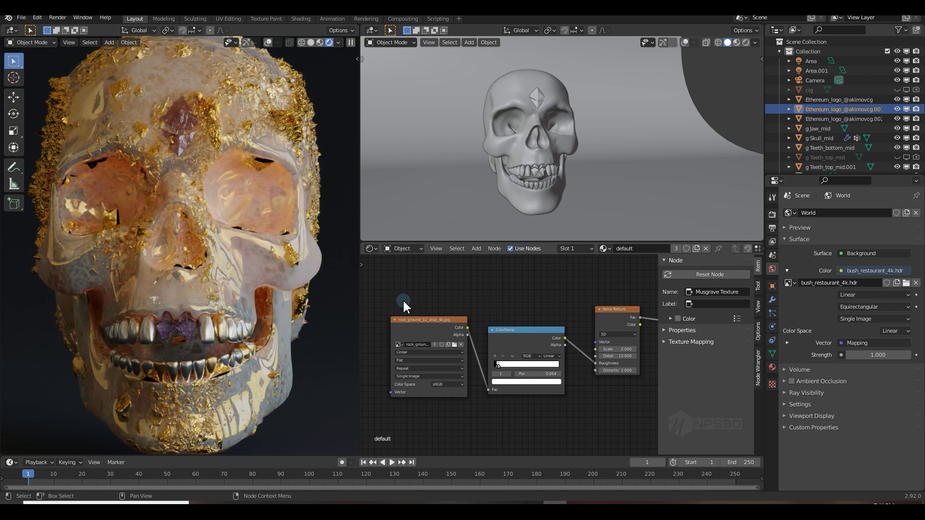
pyautogui.moveTo(417, 304); pyautogui.dragTo(314, 303, button='middle')
pyautogui.moveTo(649, 397); pyautogui.dragTo(418, 389, button='middle')
pyautogui.moveTo(523, 375); pyautogui.dragTo(469, 346, button='middle')
pyautogui.scroll(4, 623, 360)
pyautogui.moveTo(618, 336); pyautogui.dragTo(603, 350, button='middle')
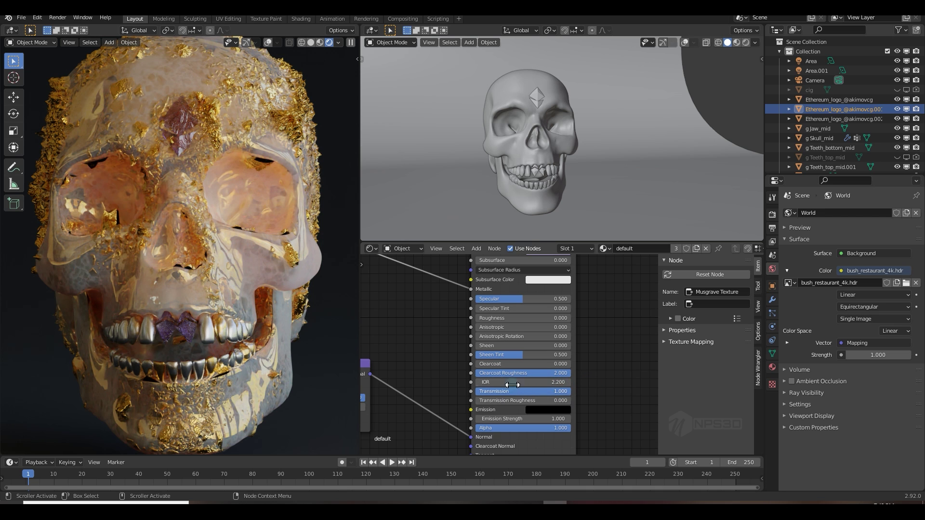
pyautogui.click(579, 386)
pyautogui.scroll(-6, 594, 383)
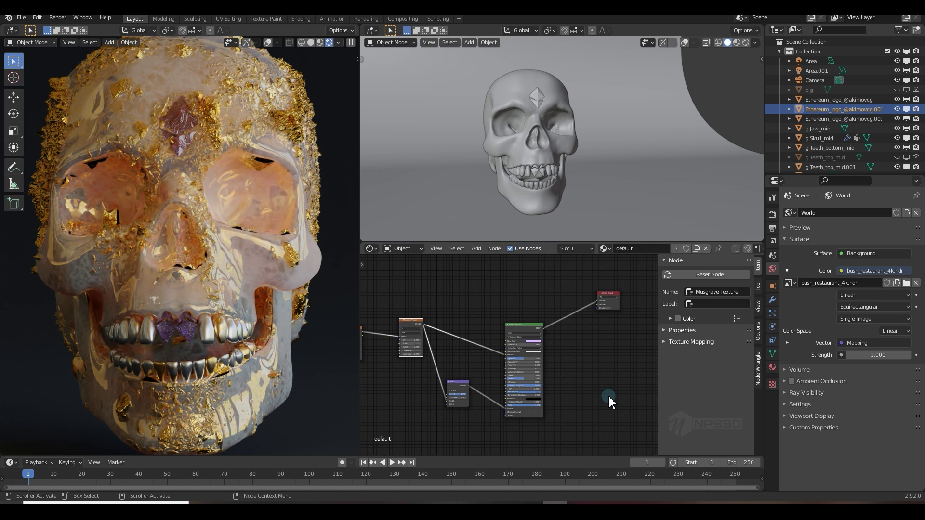
pyautogui.scroll(-2, 597, 387)
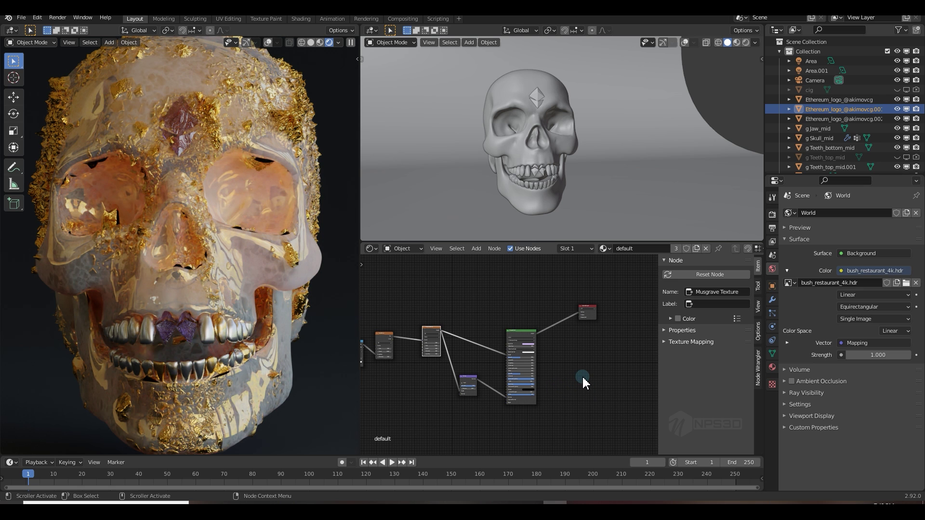
# Step: Enable the cig, spec black and spec white objects in the viewports, keeping the original g Teeth_top_mid hidden
pyautogui.scroll(-2, 204, 335)
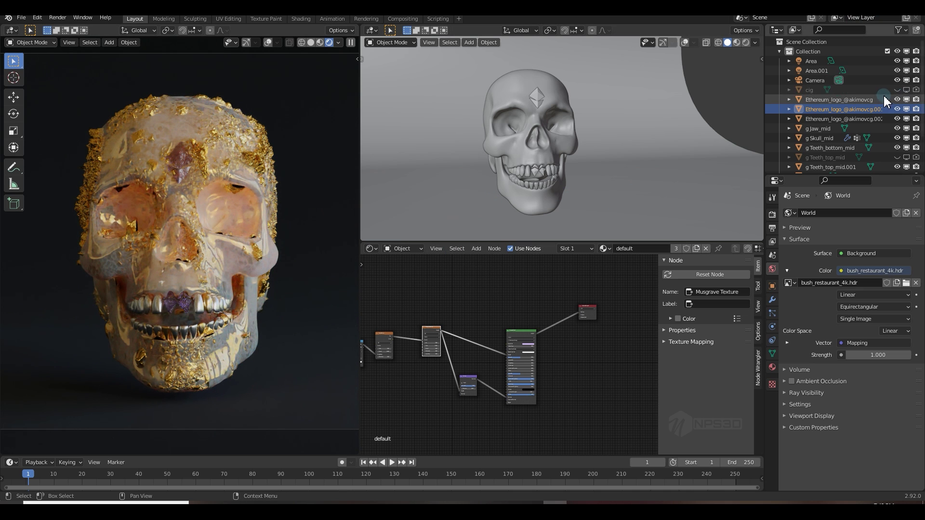
pyautogui.click(908, 91)
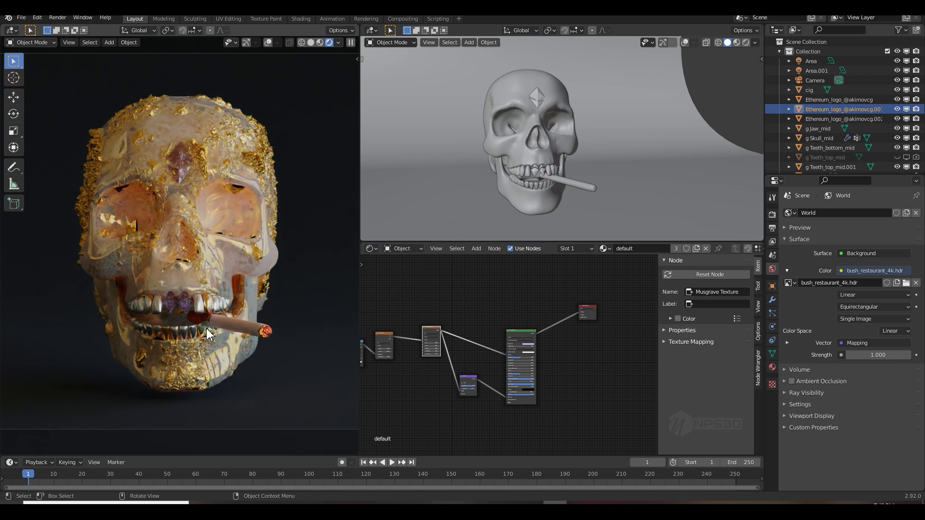
pyautogui.scroll(-2, 883, 131)
pyautogui.click(895, 137)
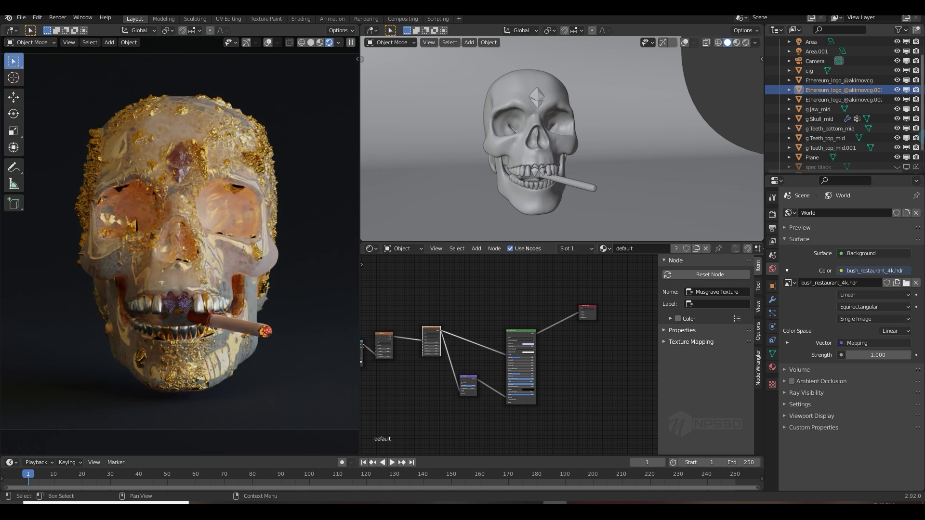
pyautogui.click(898, 138)
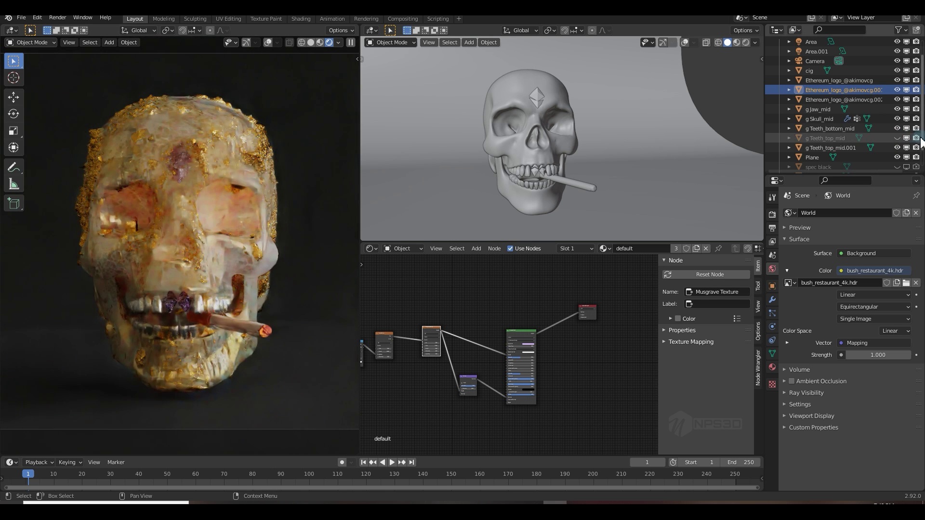
pyautogui.scroll(-2, 886, 150)
pyautogui.click(896, 147)
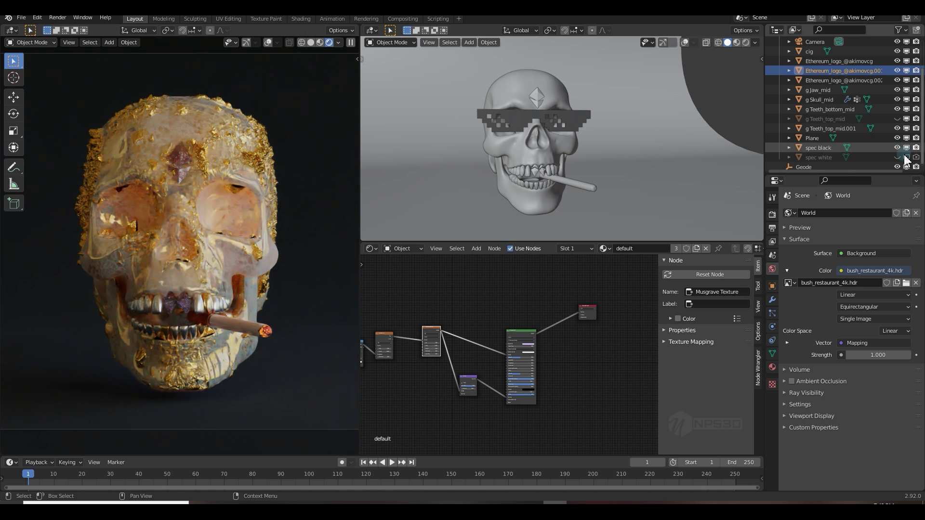
pyautogui.click(897, 157)
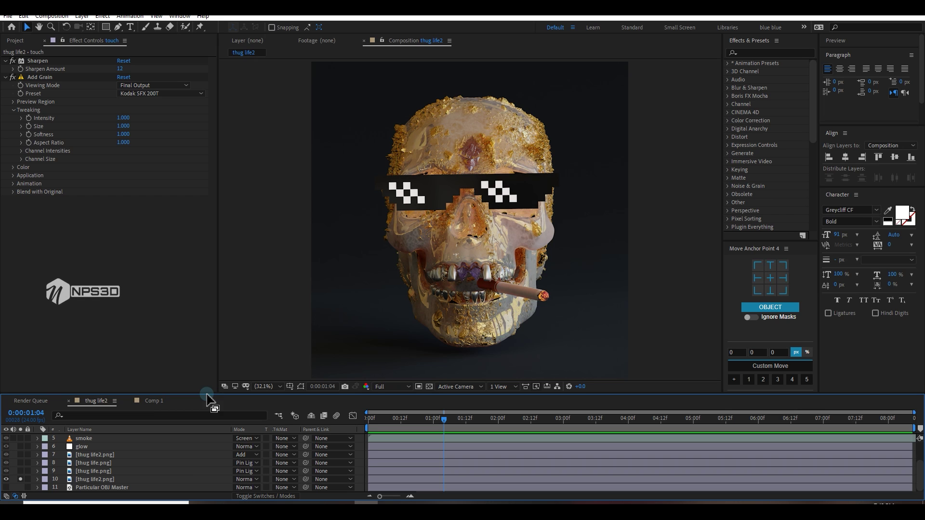
# Step: Switch to After Effects and solo the thug life.png layer 9 alone and together with the base thug life2.png layer 10
pyautogui.click(20, 479)
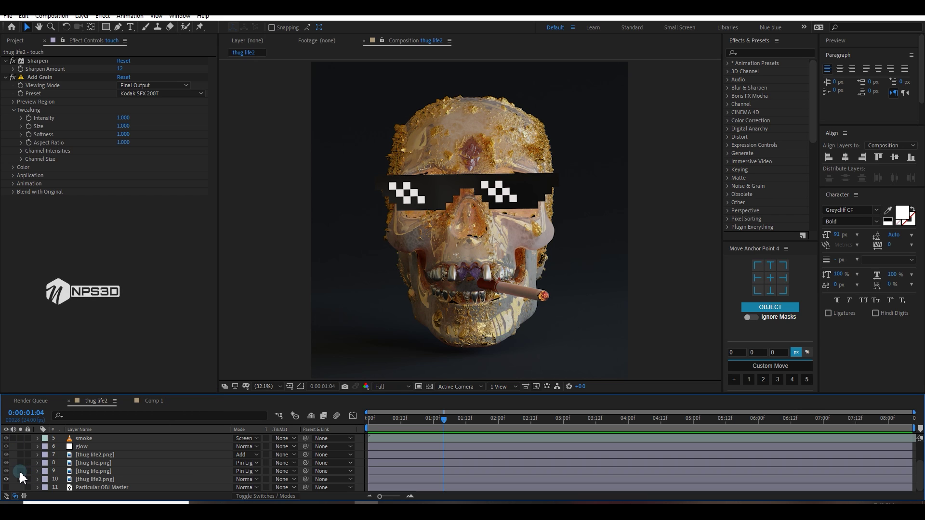
pyautogui.click(20, 472)
pyautogui.click(20, 479)
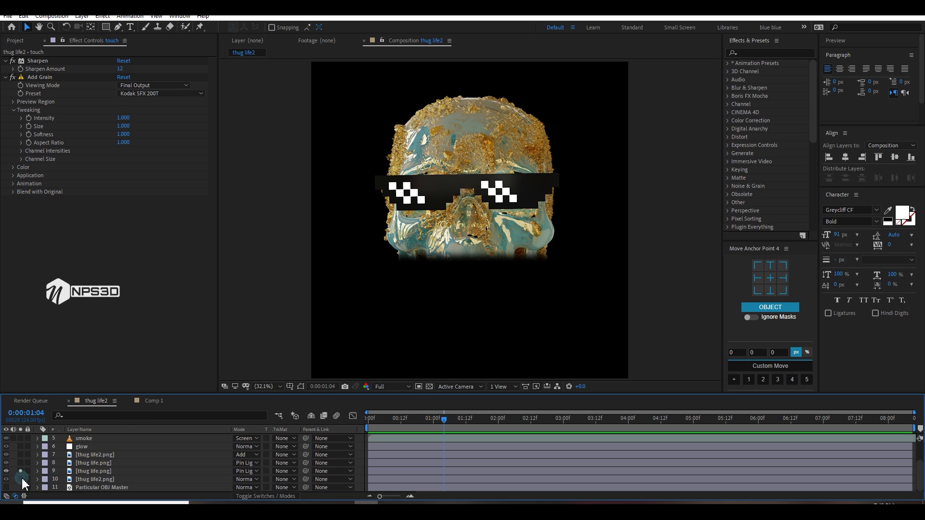
pyautogui.click(21, 479)
# Step: Preview the thug life2.png and thug life.png renders as footage and return to the thug life2 composition
pyautogui.click(15, 40)
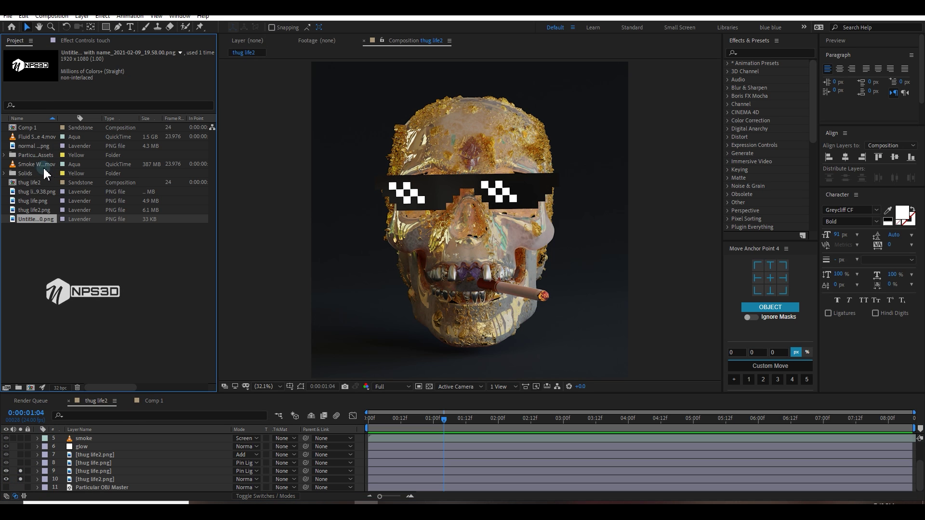
pyautogui.click(34, 201)
pyautogui.doubleClick(37, 210)
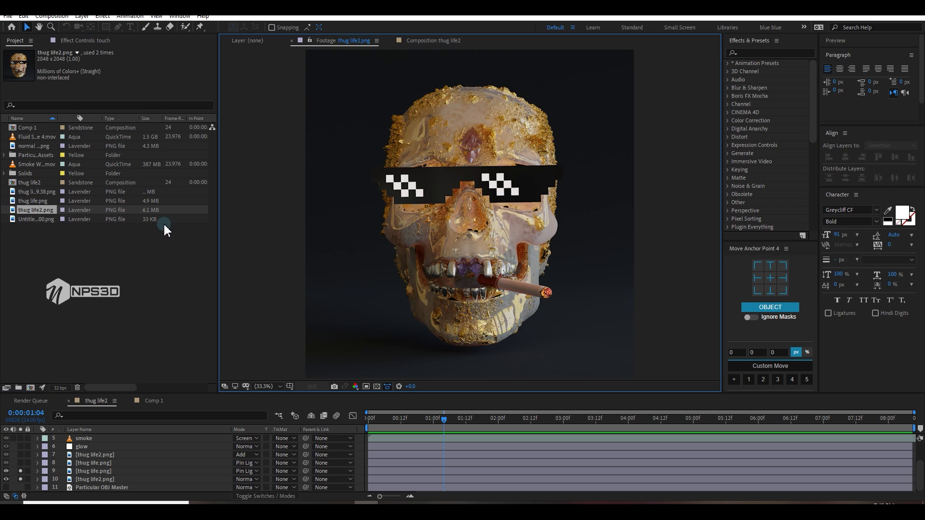
pyautogui.doubleClick(48, 201)
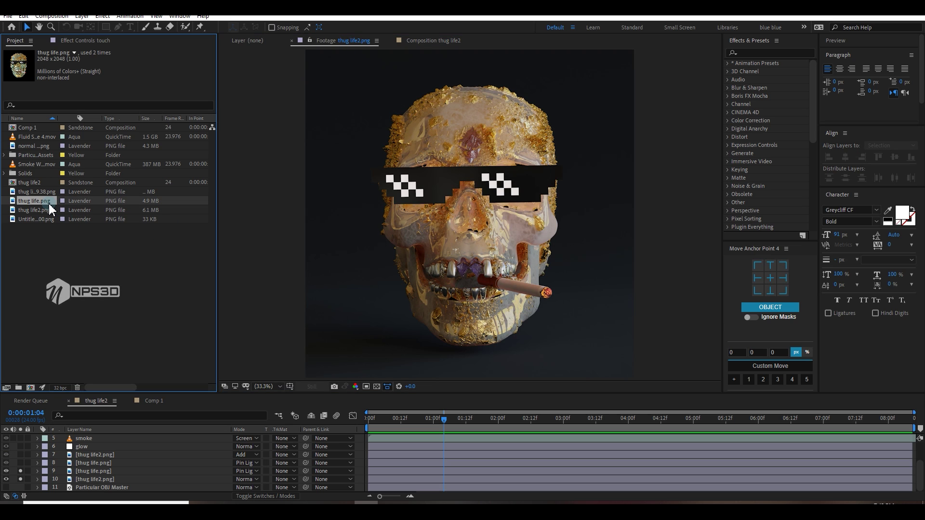
pyautogui.click(255, 42)
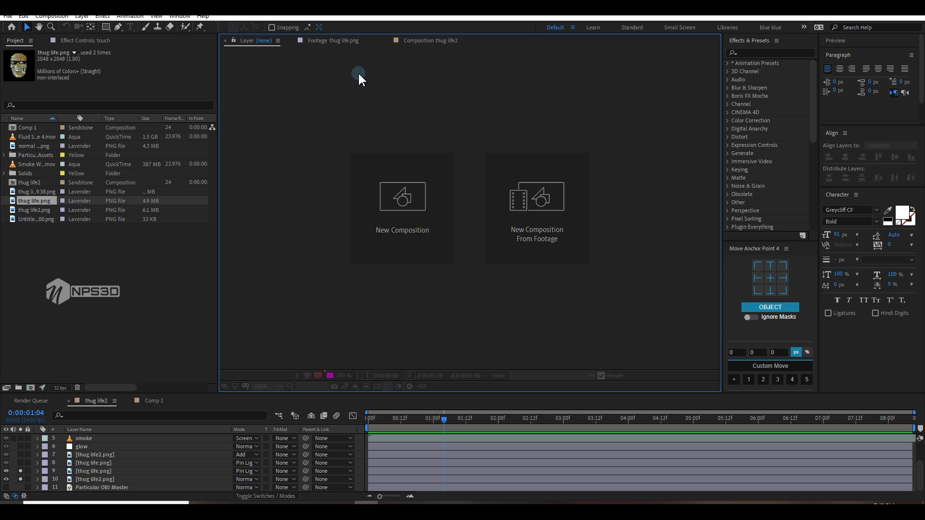
pyautogui.click(429, 44)
# Step: Compare the base thug life2.png layer with the Pin Light thug life.png layers by soloing layers 10, 9 and 8
pyautogui.click(21, 471)
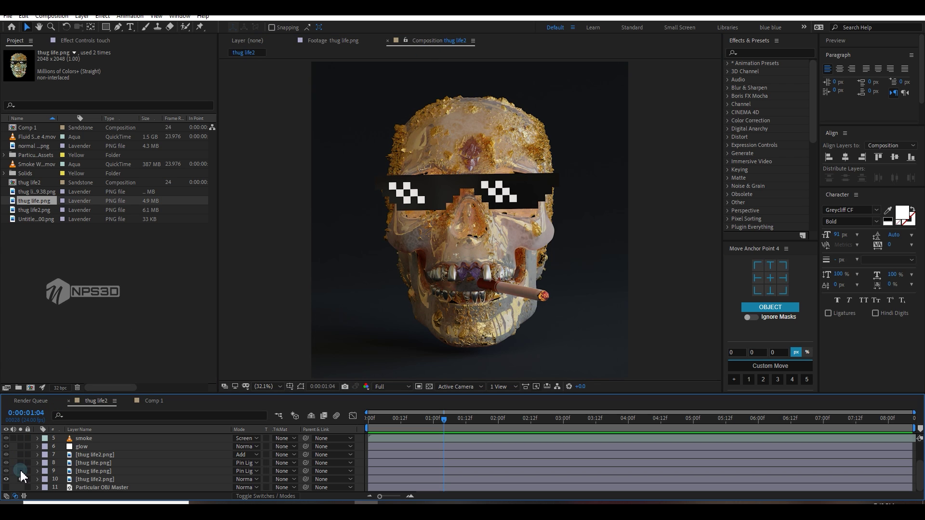
pyautogui.click(20, 479)
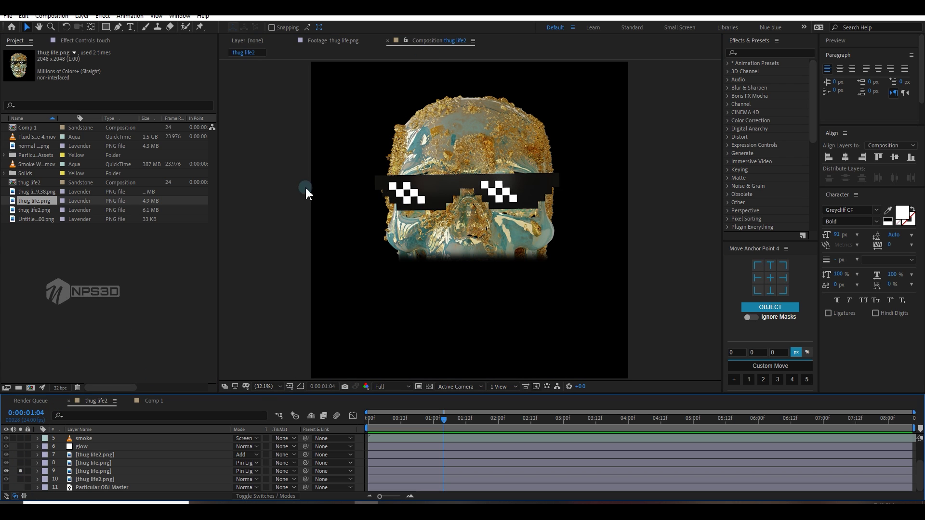
pyautogui.click(20, 480)
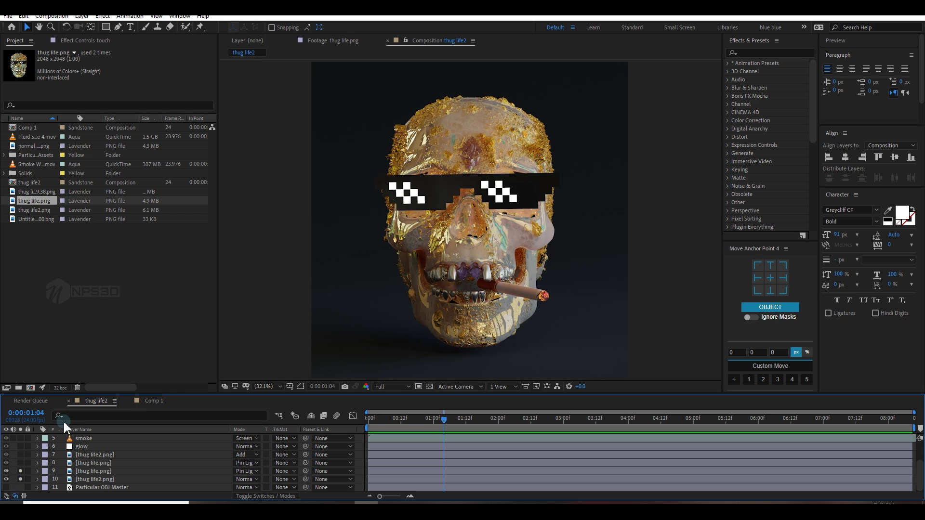
pyautogui.click(21, 463)
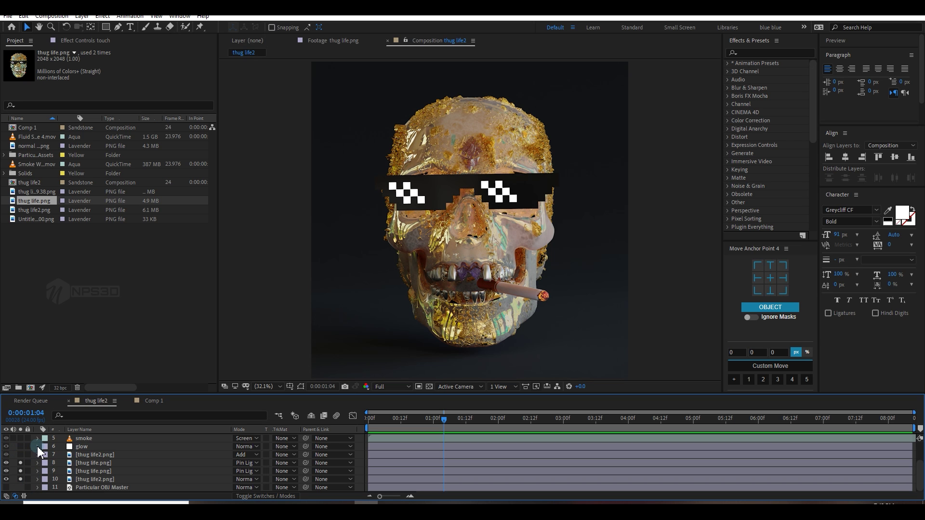
# Step: Add the Add-mode thug life2.png layer 7 and the glow layer to the soloed skull layers
pyautogui.press('/')
pyautogui.scroll(1, 478, 286)
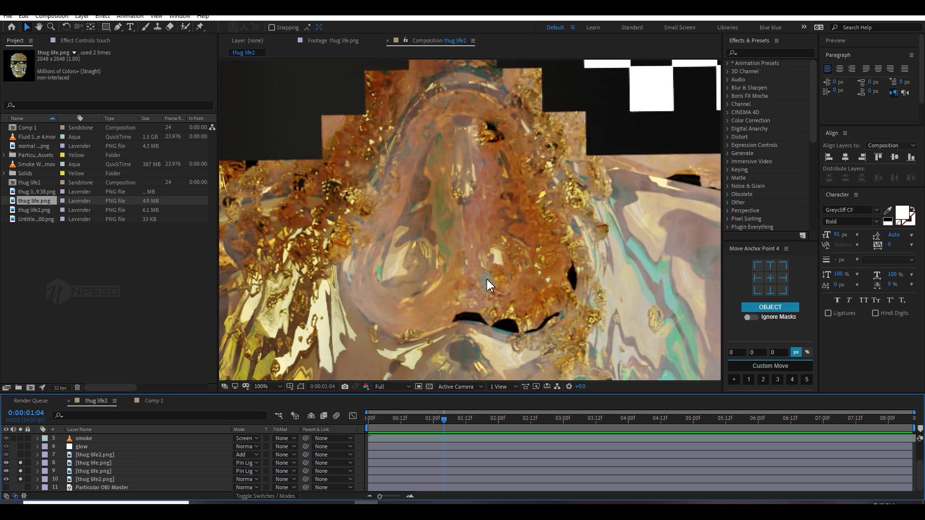
pyautogui.scroll(-2, 484, 282)
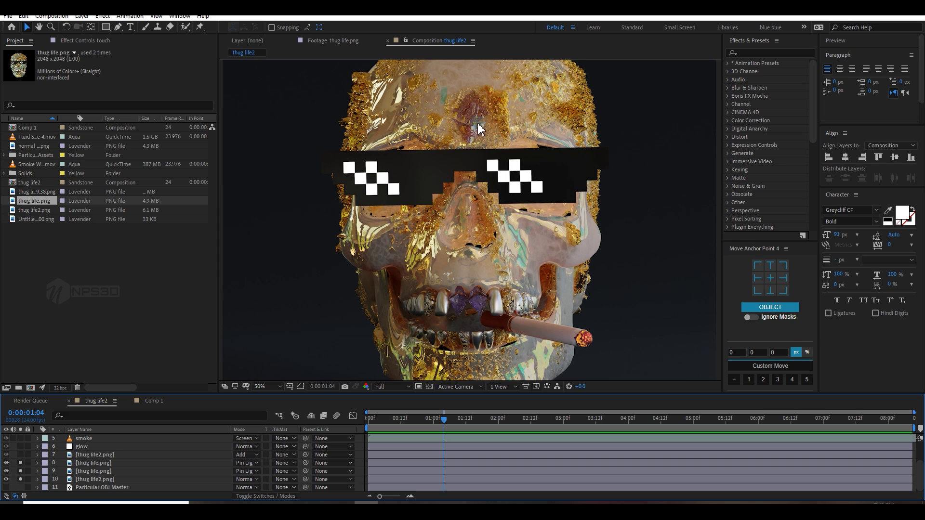
pyautogui.click(20, 455)
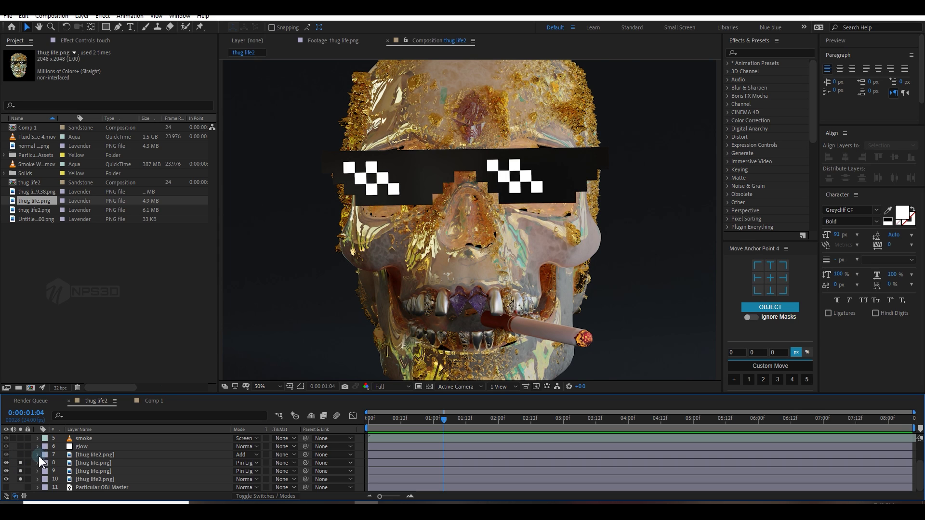
pyautogui.click(19, 455)
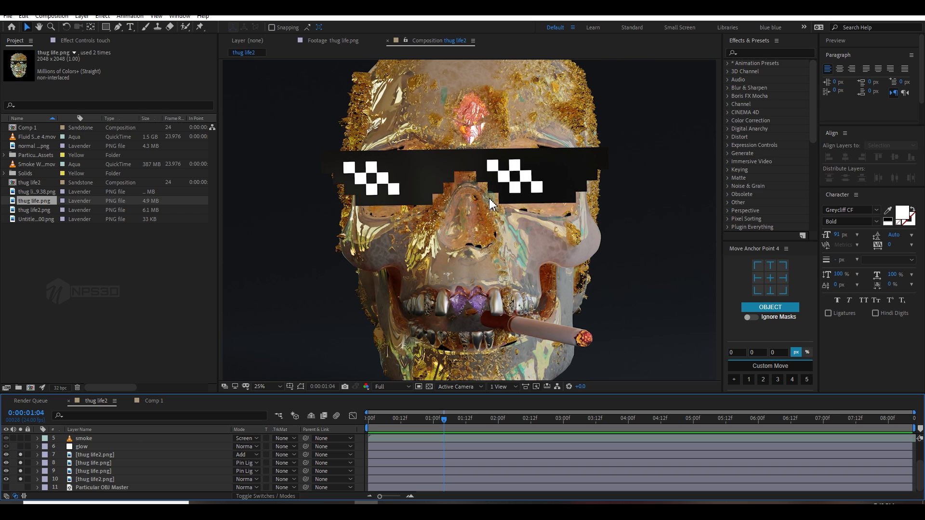
pyautogui.click(20, 446)
# Step: Solo the curvse and main cc layers as well, toggling main cc to compare the color correction
pyautogui.scroll(3, 99, 442)
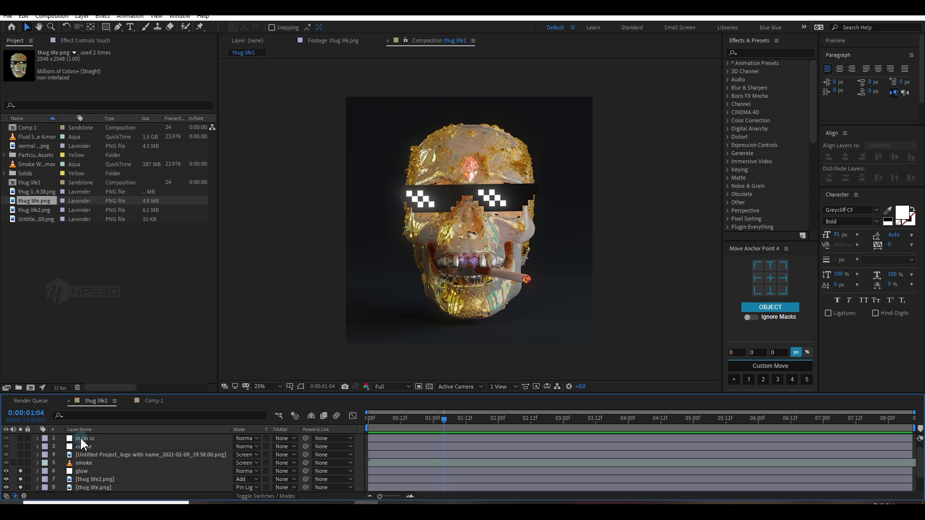
pyautogui.click(92, 455)
pyautogui.click(84, 447)
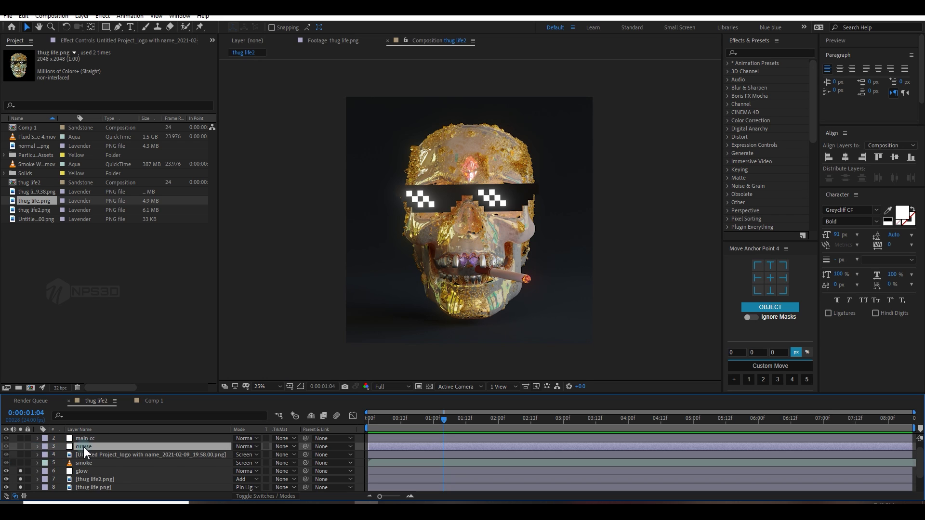
pyautogui.click(19, 446)
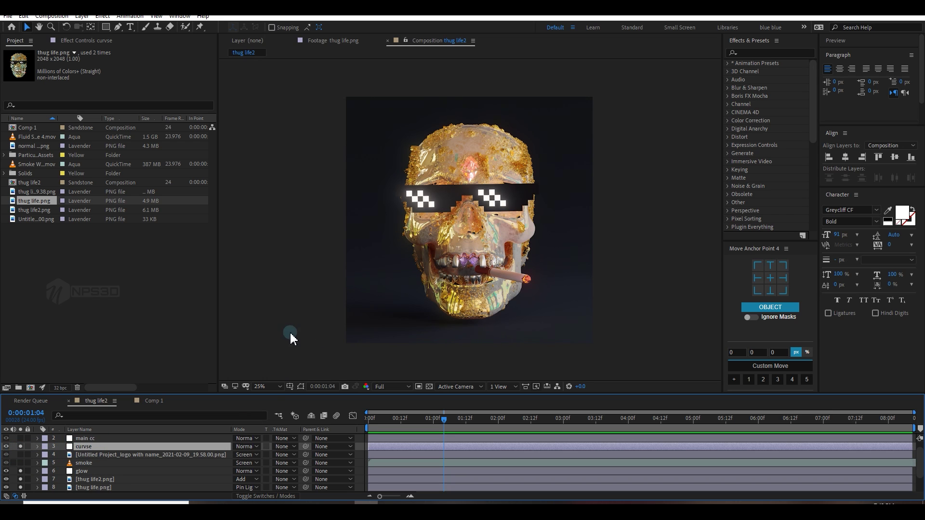
pyautogui.click(108, 439)
pyautogui.click(22, 439)
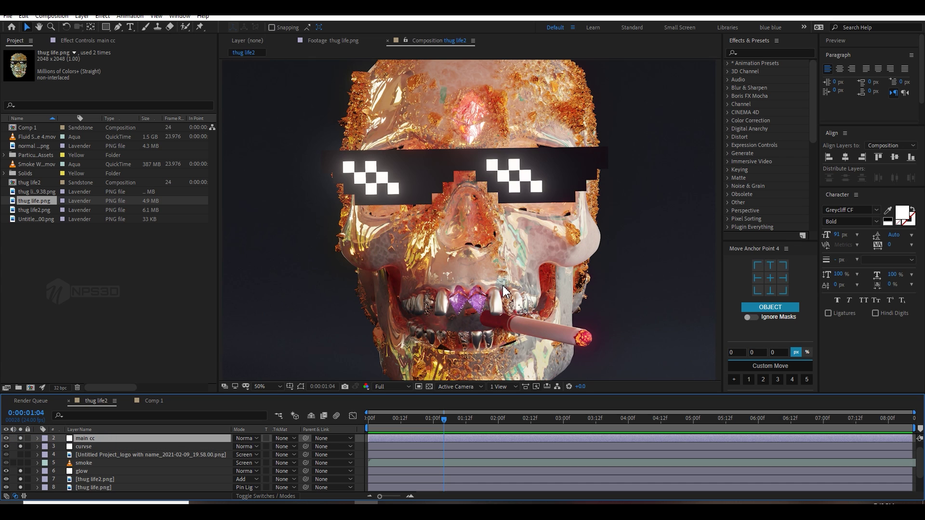
pyautogui.click(20, 438)
pyautogui.click(21, 438)
# Step: Include the touch layer and the Screen-mode Untitled Project_logo layer in the solo set and inspect the composite up close
pyautogui.scroll(1, 57, 451)
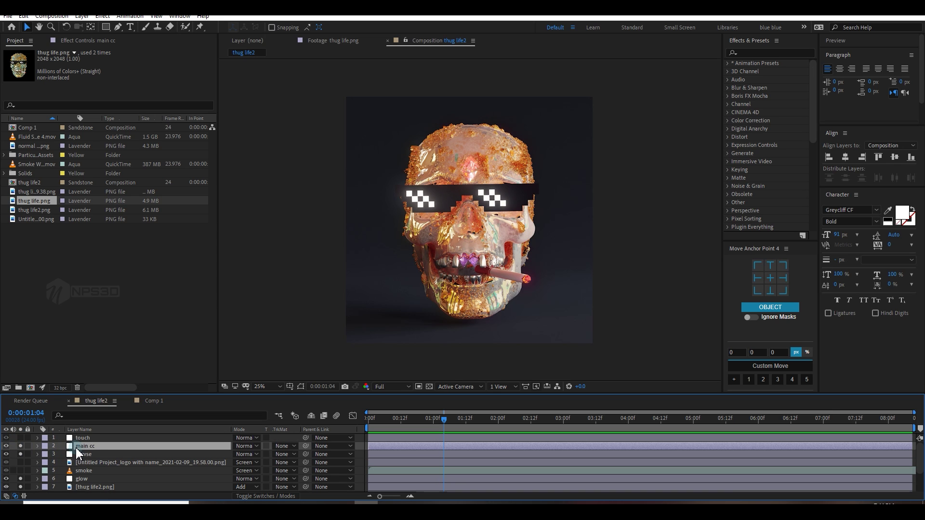
pyautogui.click(82, 437)
pyautogui.click(21, 438)
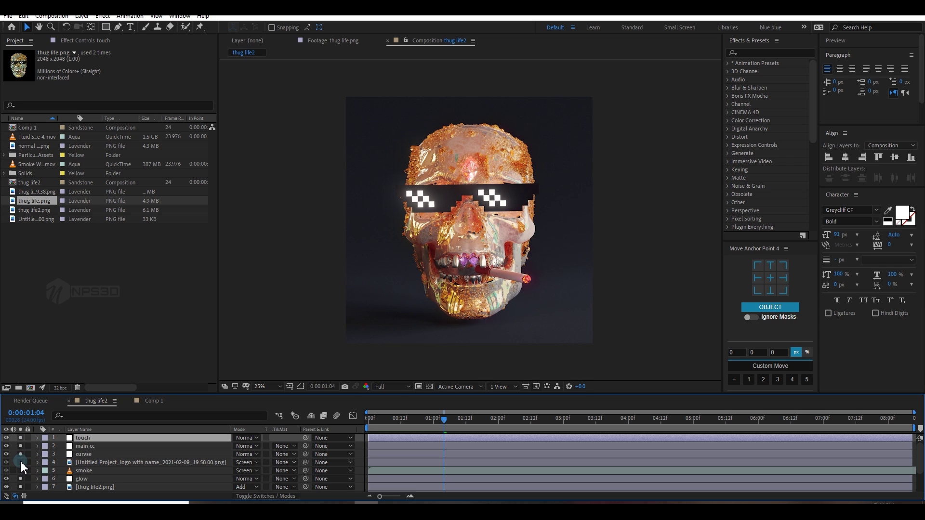
pyautogui.click(20, 463)
pyautogui.scroll(4, 492, 268)
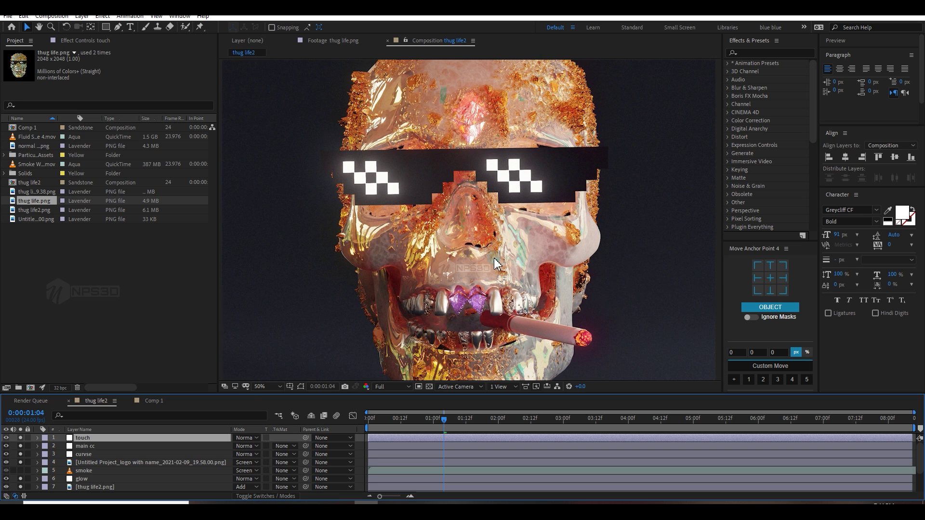
pyautogui.scroll(-4, 463, 328)
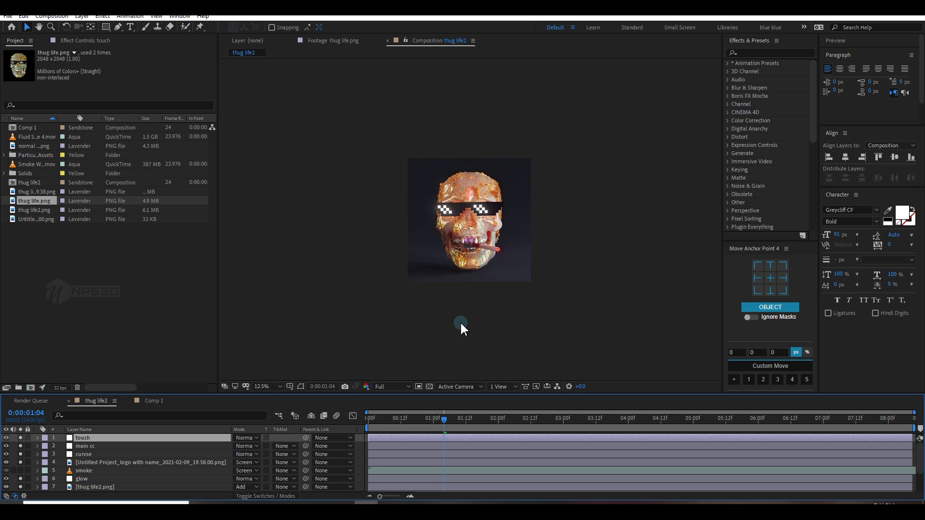
pyautogui.scroll(2, 463, 326)
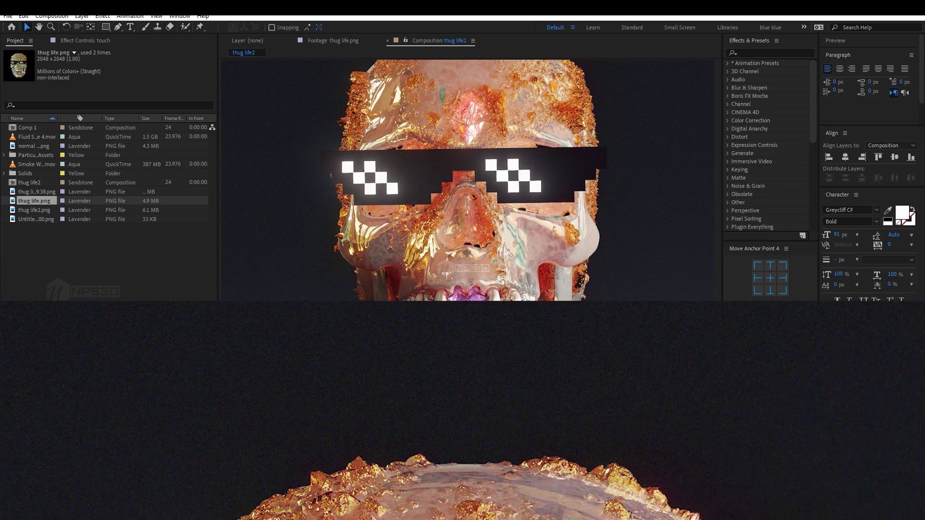